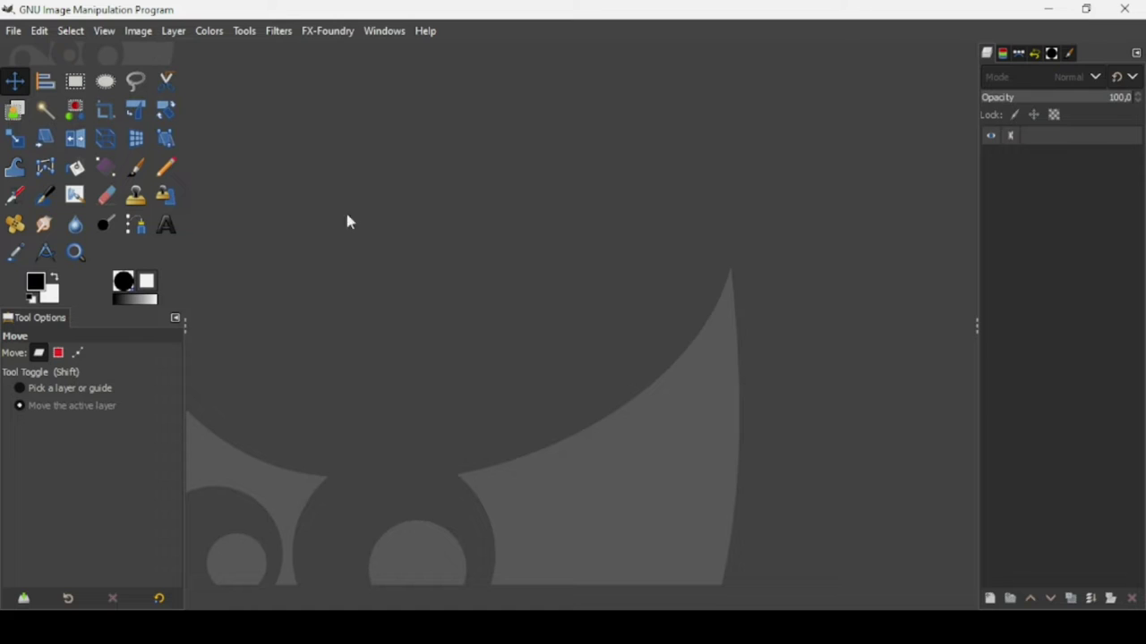
Create a new blank white image at 1920 × 1080 px via File > New.
{"action": "left_click", "coordinate": [14, 33]}
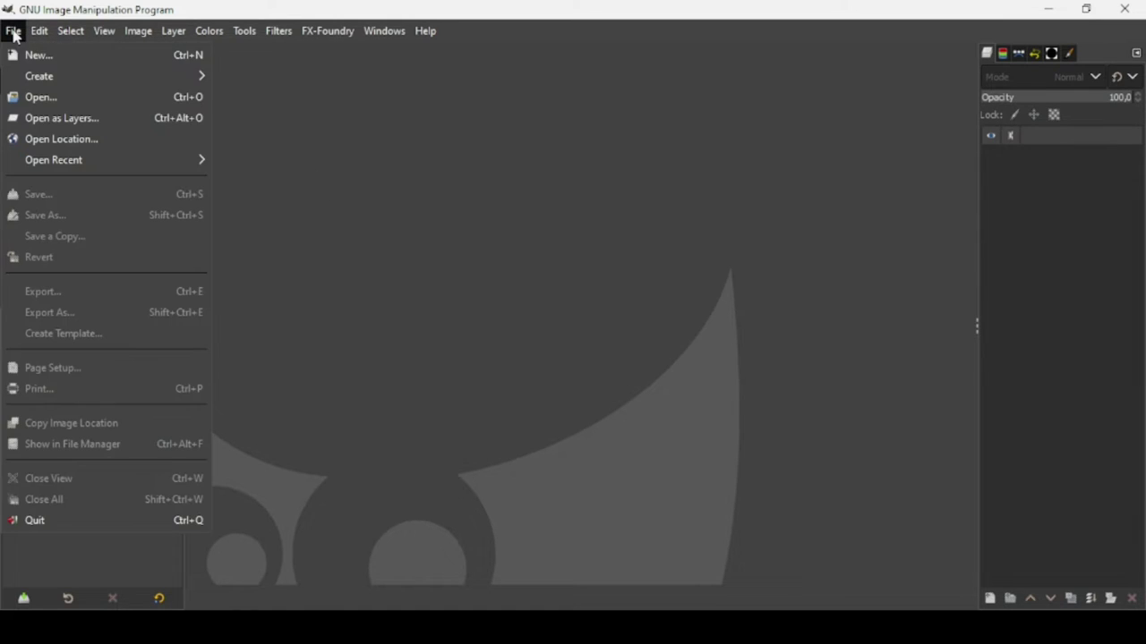
{"action": "left_click", "coordinate": [25, 56]}
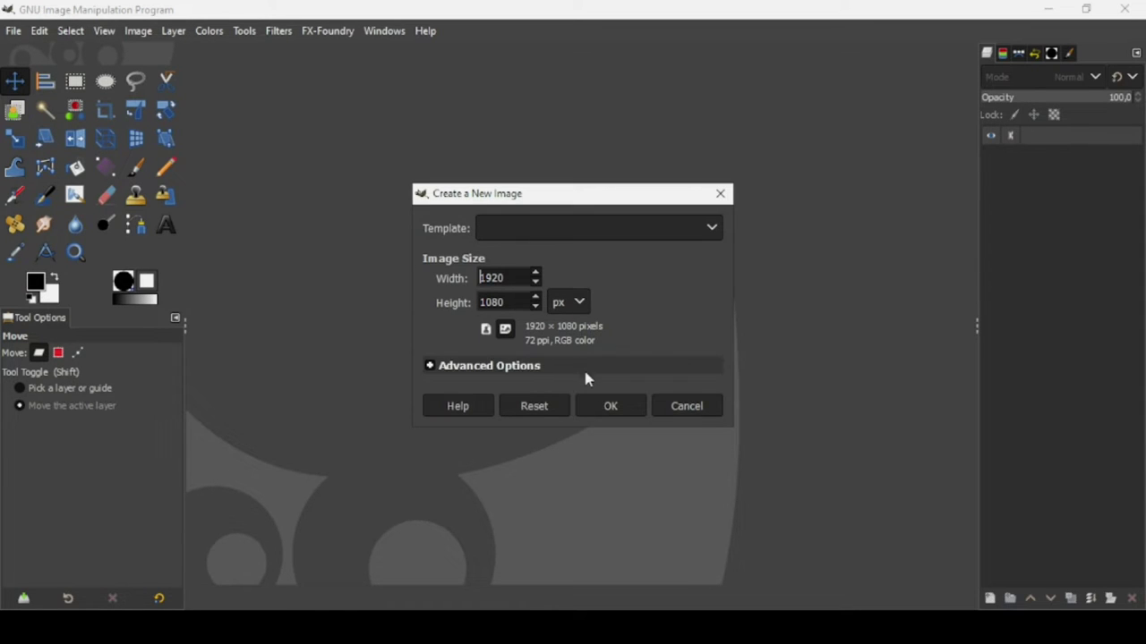
{"action": "left_click", "coordinate": [609, 407]}
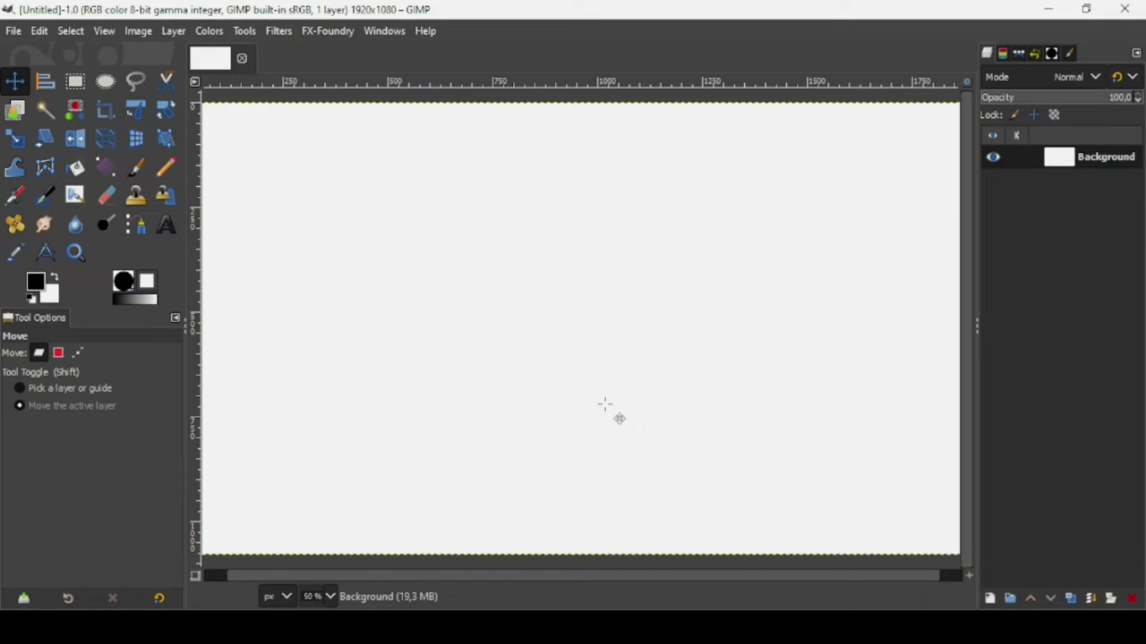
Add an alpha channel to the Background layer, then switch to the basket SVG's folder.
{"action": "key", "text": "minus"}
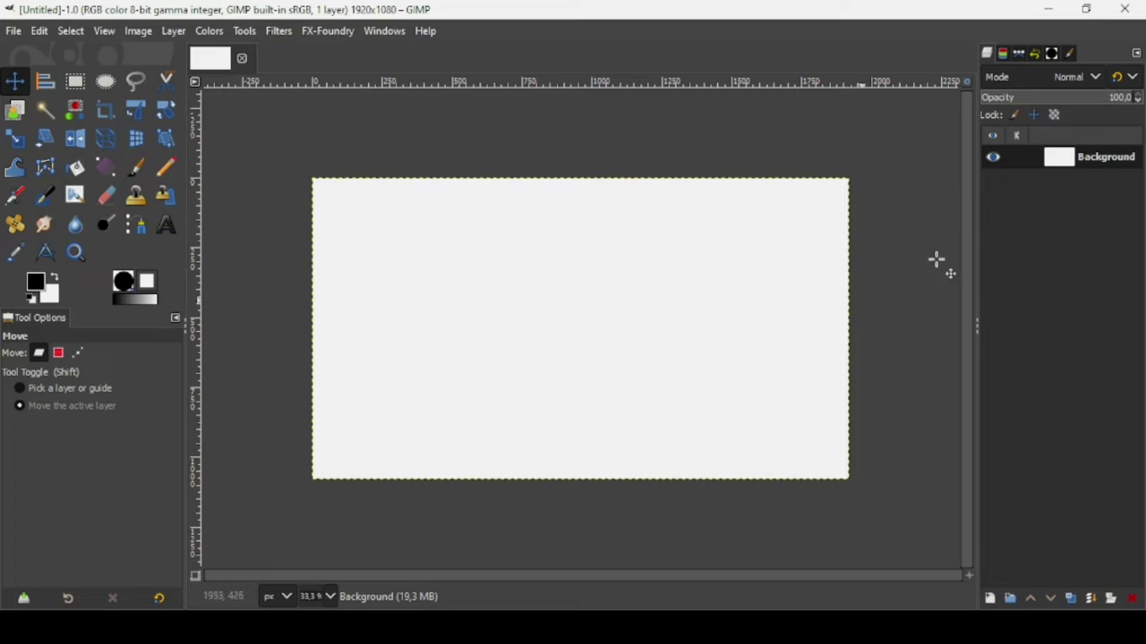
{"action": "right_click", "coordinate": [1067, 161]}
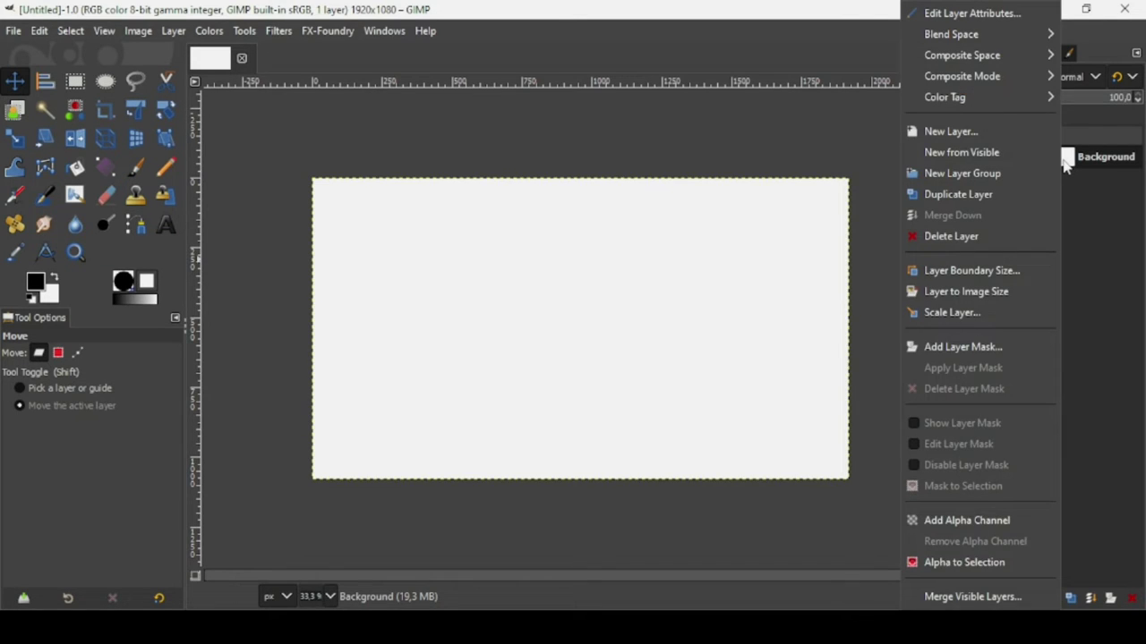
{"action": "left_click", "coordinate": [967, 520]}
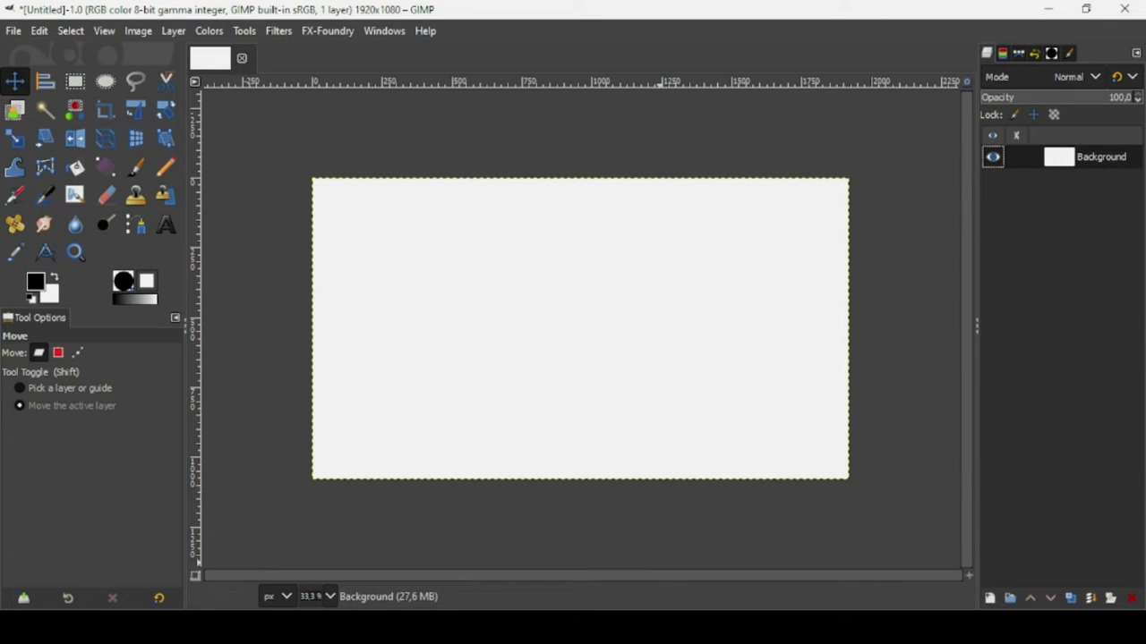
{"action": "left_click", "coordinate": [655, 555]}
Drop the fruits-basket SVG into GIMP and render it as a 1500 × 1500 px layer.
{"action": "left_click_drag", "start_coordinate": [297, 117], "coordinate": [631, 317]}
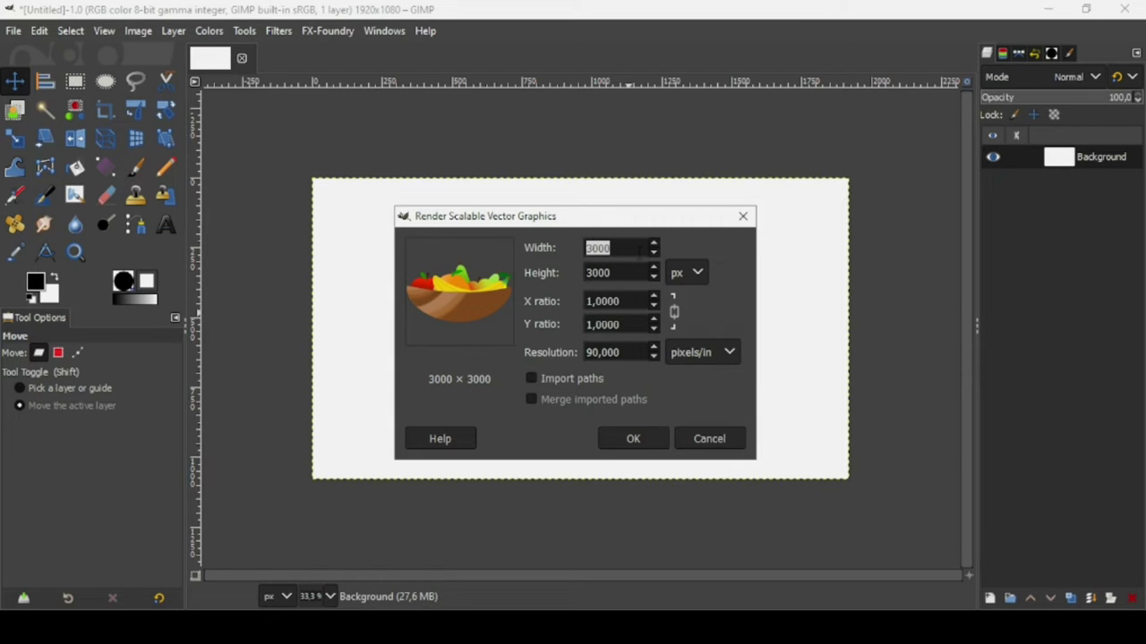
{"action": "left_click", "coordinate": [640, 248]}
{"action": "type", "text": "/2"}
{"action": "key", "text": "Return"}
{"action": "left_click", "coordinate": [636, 438]}
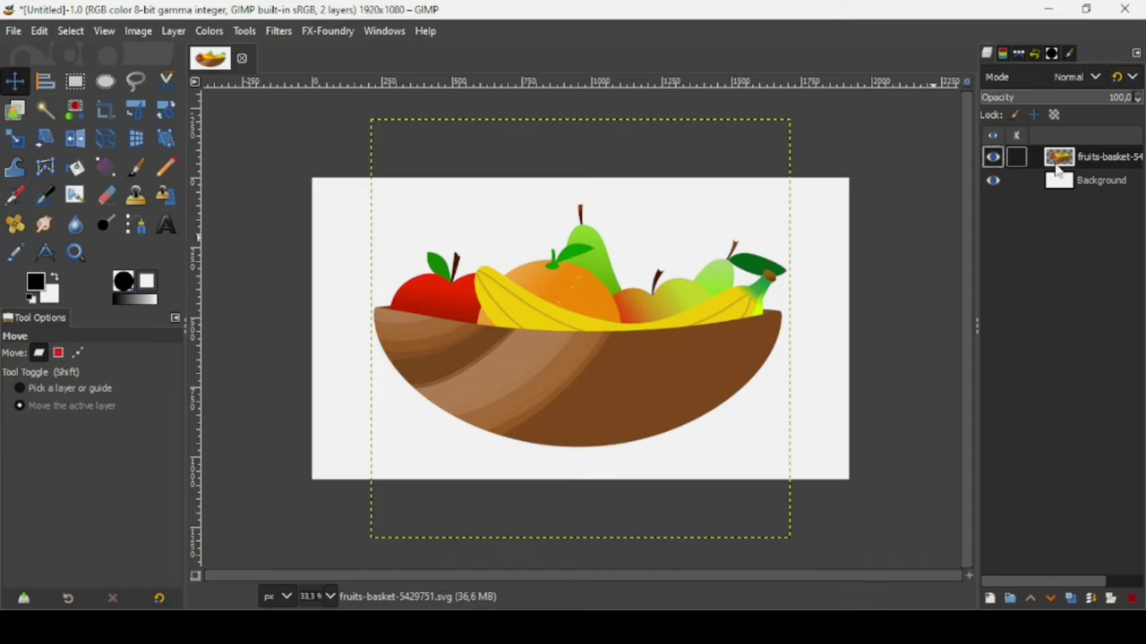
Cut the basket's alpha shape out of the Background layer, then clear the selection.
{"action": "right_click", "coordinate": [1057, 169]}
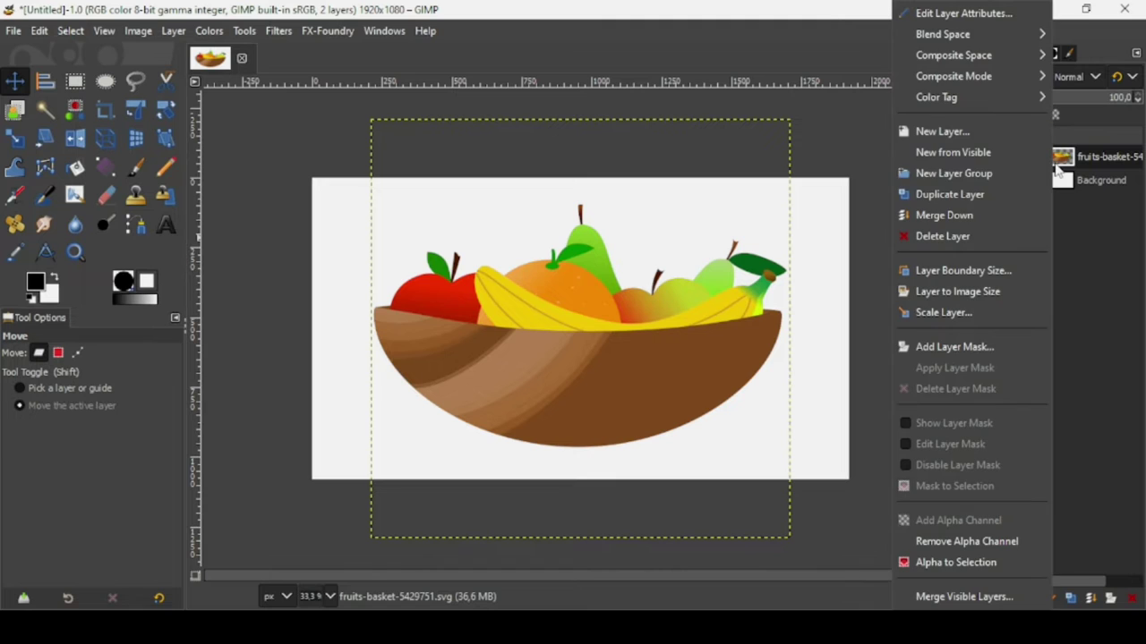
{"action": "left_click", "coordinate": [975, 562]}
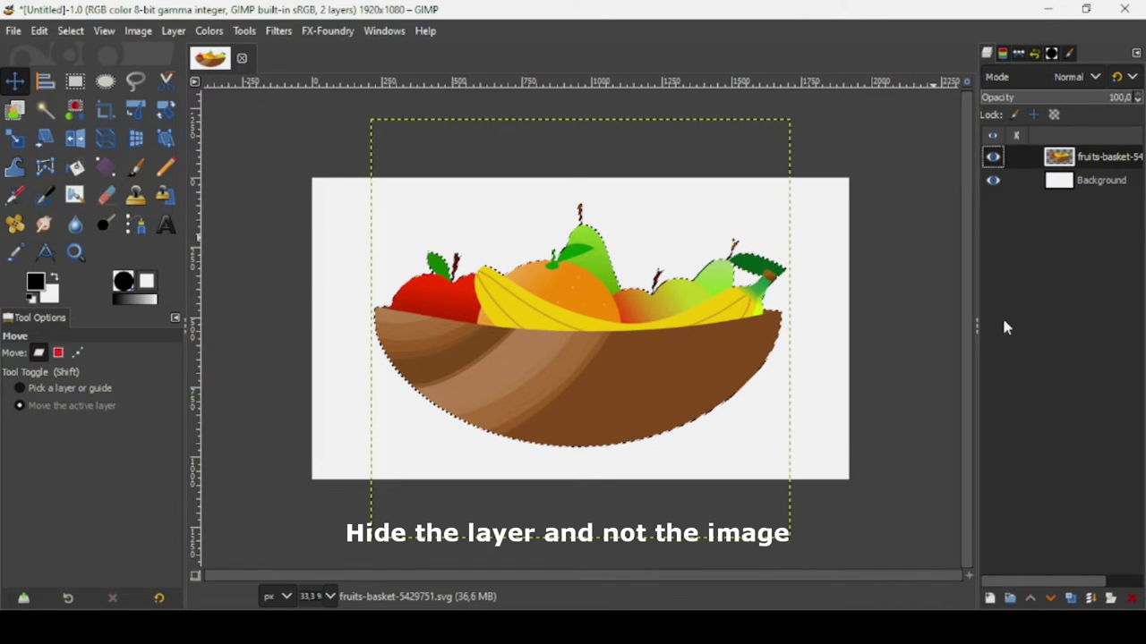
{"action": "left_click", "coordinate": [991, 158]}
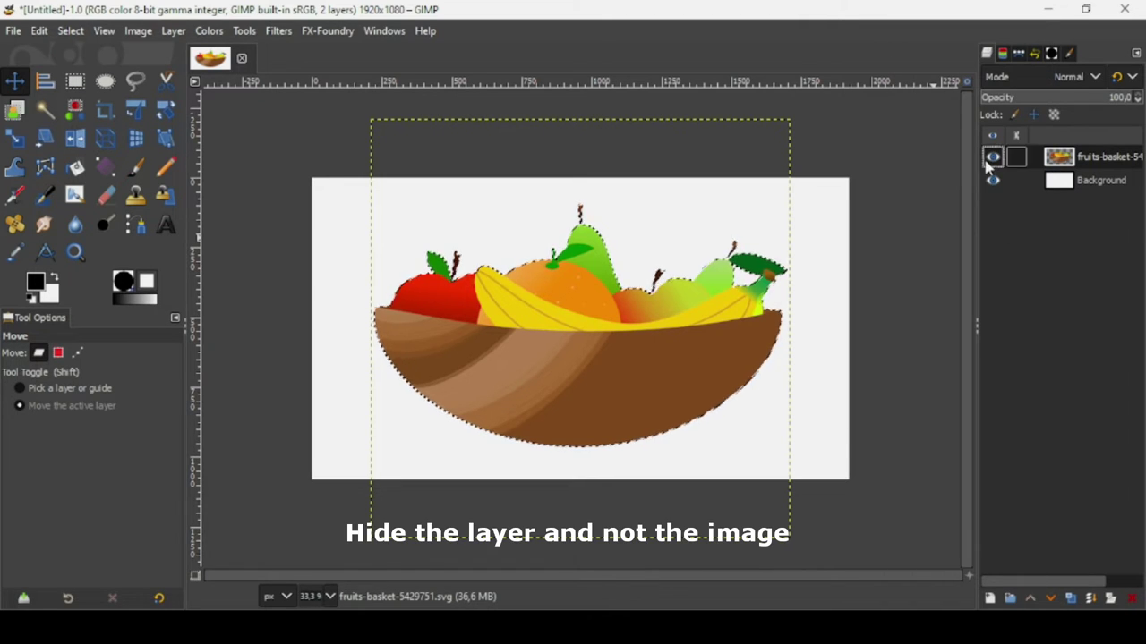
{"action": "left_click", "coordinate": [1060, 184]}
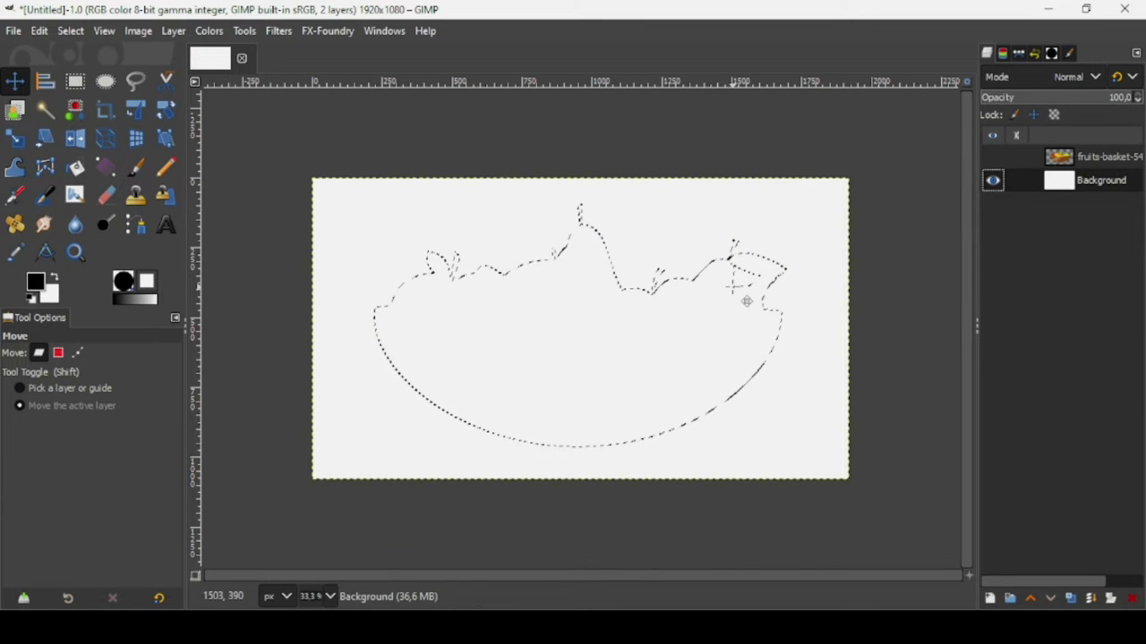
{"action": "key", "text": "Delete"}
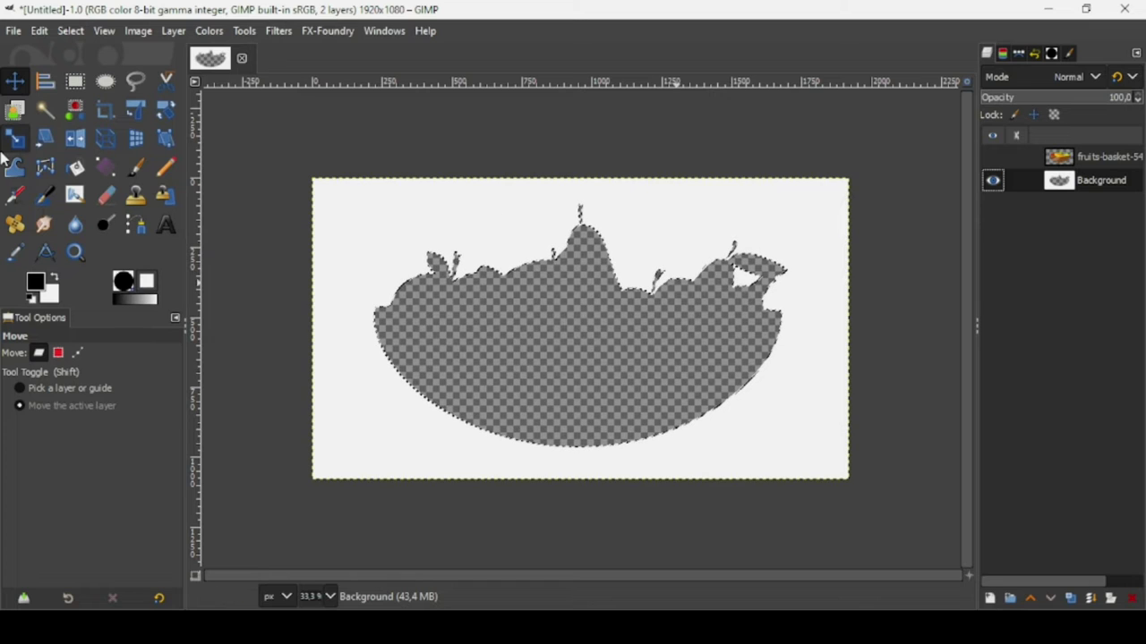
{"action": "left_click", "coordinate": [73, 32]}
{"action": "left_click", "coordinate": [75, 33]}
{"action": "left_click", "coordinate": [77, 33]}
{"action": "left_click", "coordinate": [86, 77]}
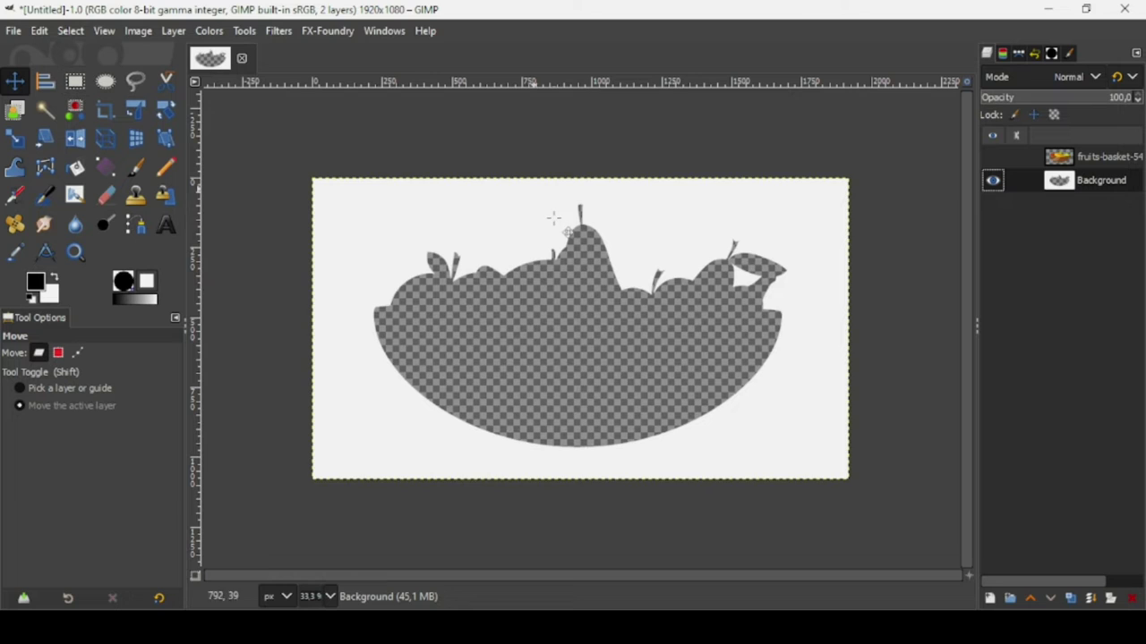
Delete the fruits-basket layer and return to File Explorer.
{"action": "left_click", "coordinate": [1058, 157]}
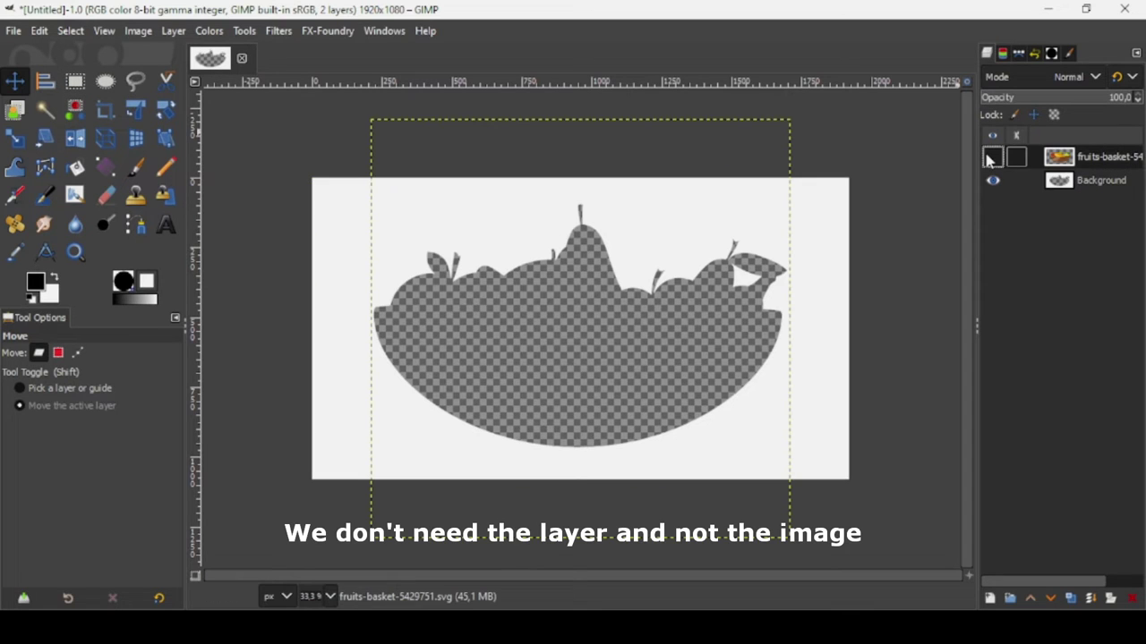
{"action": "left_click", "coordinate": [992, 158]}
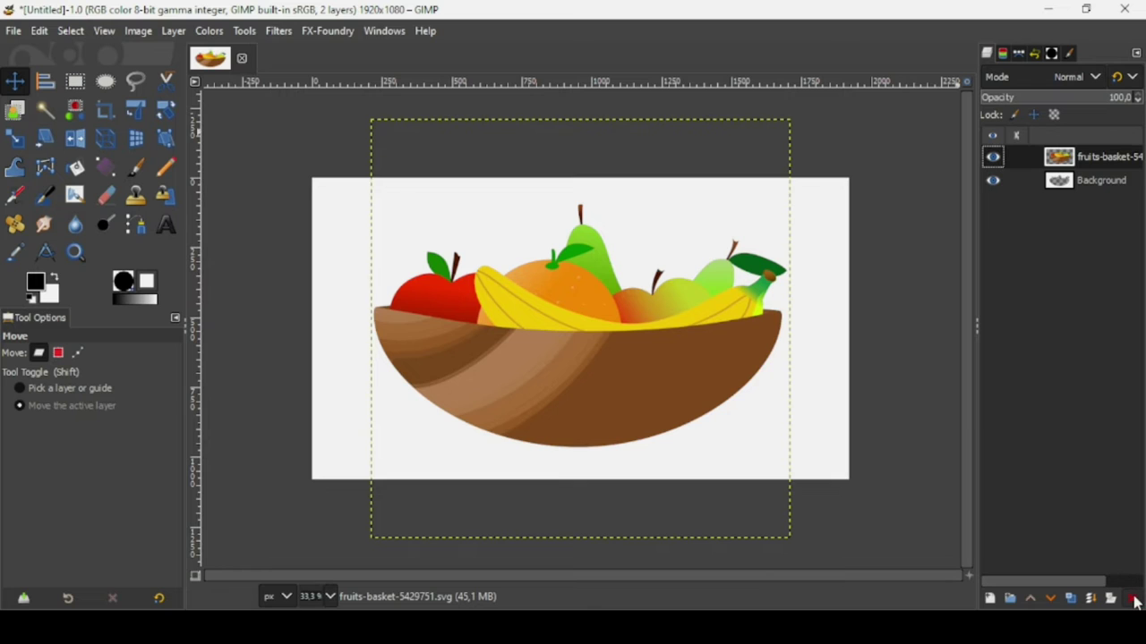
{"action": "left_click", "coordinate": [1134, 602]}
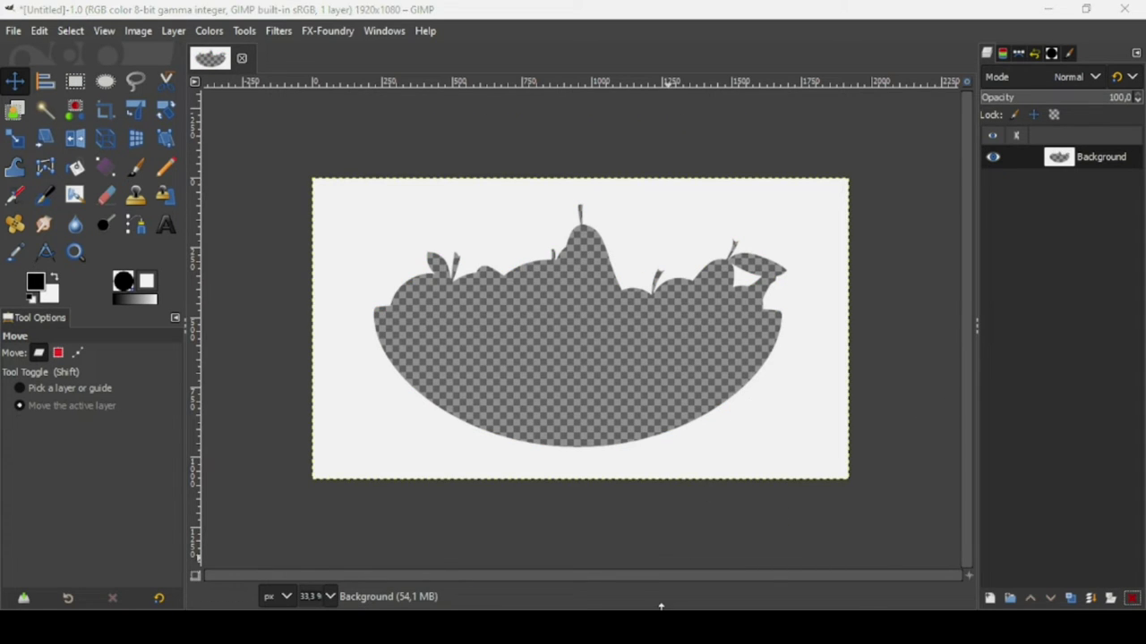
{"action": "left_click", "coordinate": [653, 559]}
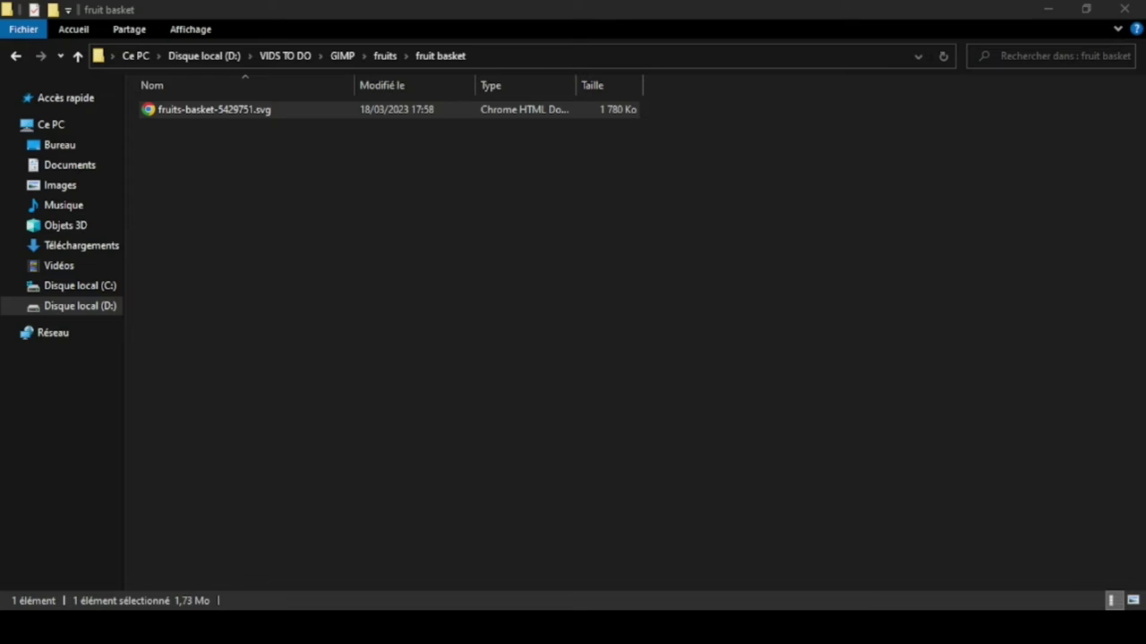
Select the six fruit SVG files in the fruits folder and drag them into GIMP.
{"action": "left_click", "coordinate": [15, 57]}
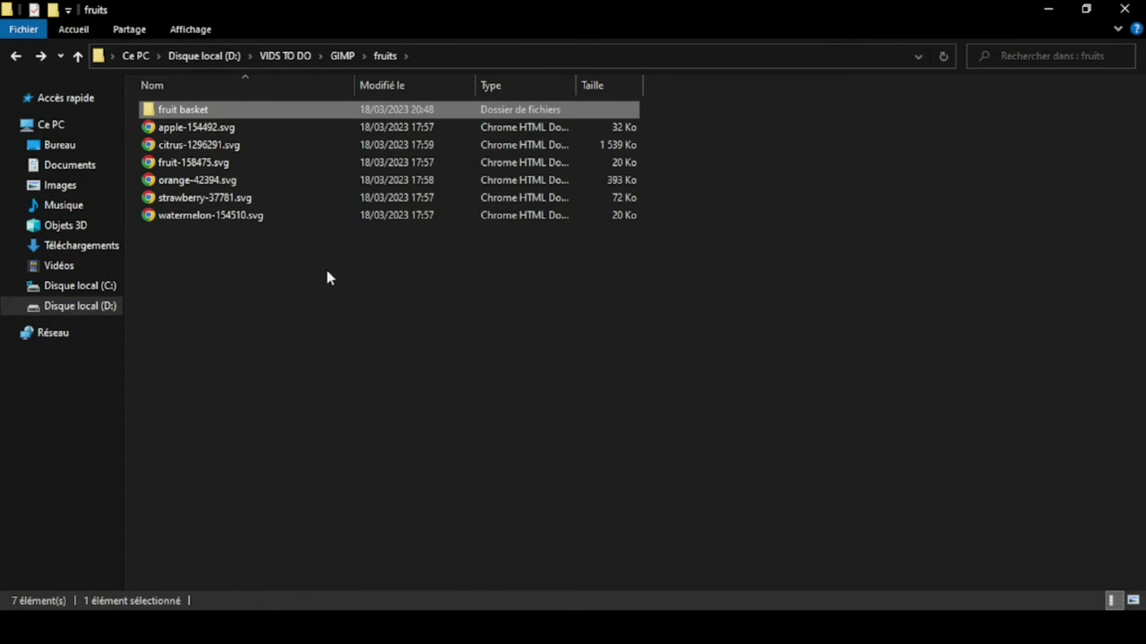
{"action": "left_click_drag", "start_coordinate": [289, 253], "coordinate": [234, 128]}
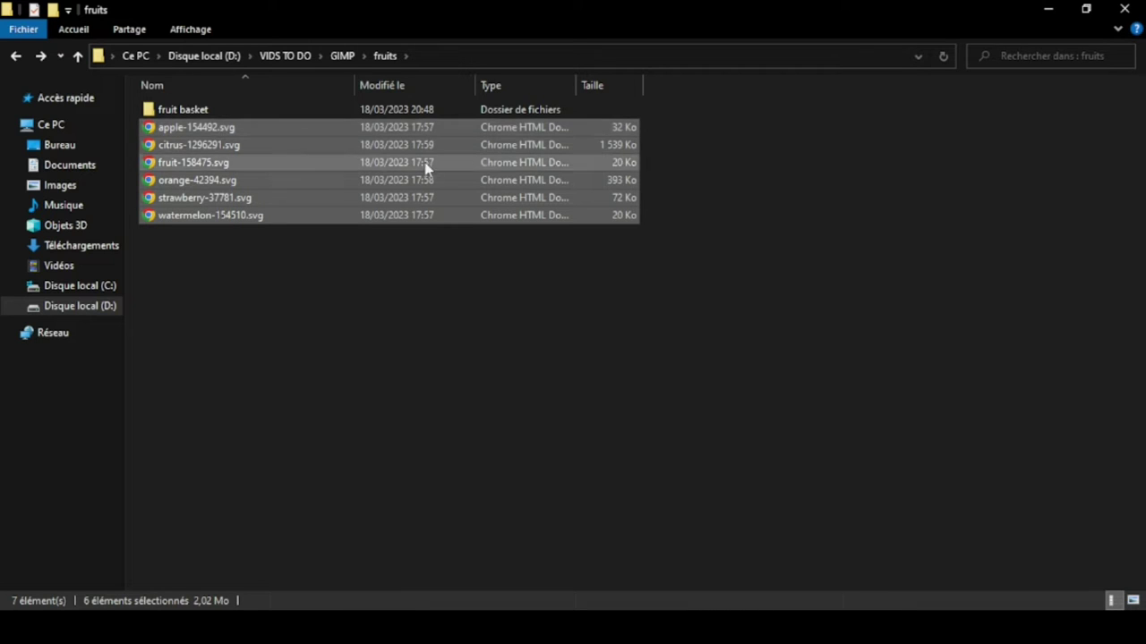
{"action": "left_click_drag", "start_coordinate": [455, 127], "coordinate": [594, 278]}
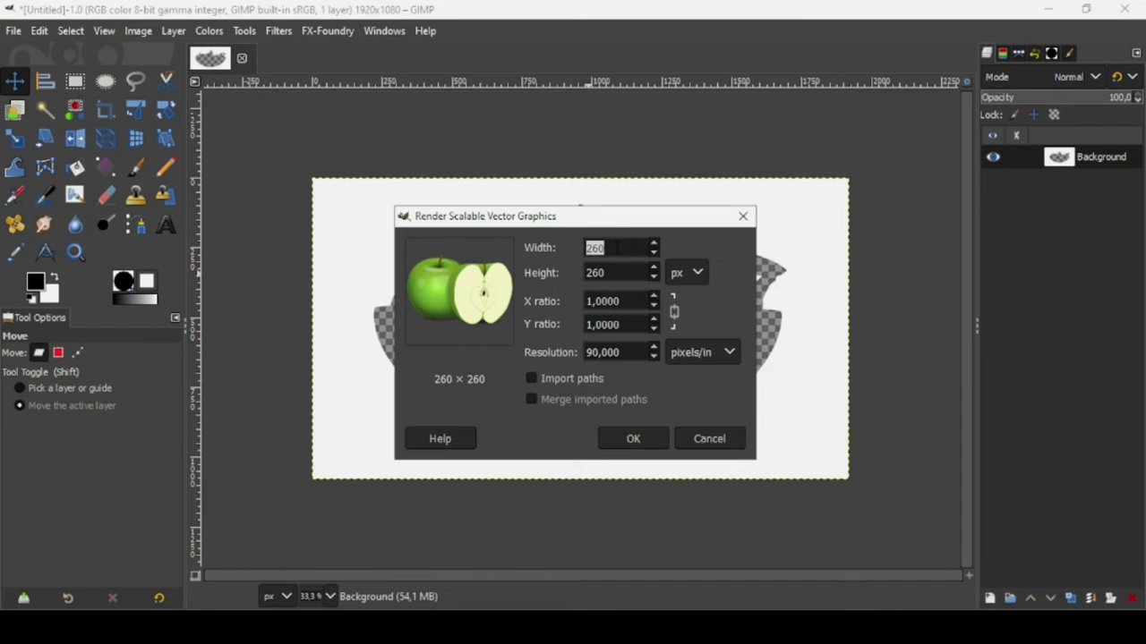
Render the apple SVG at 100 px width and set the lemon's width to 100.
{"action": "type", "text": "100"}
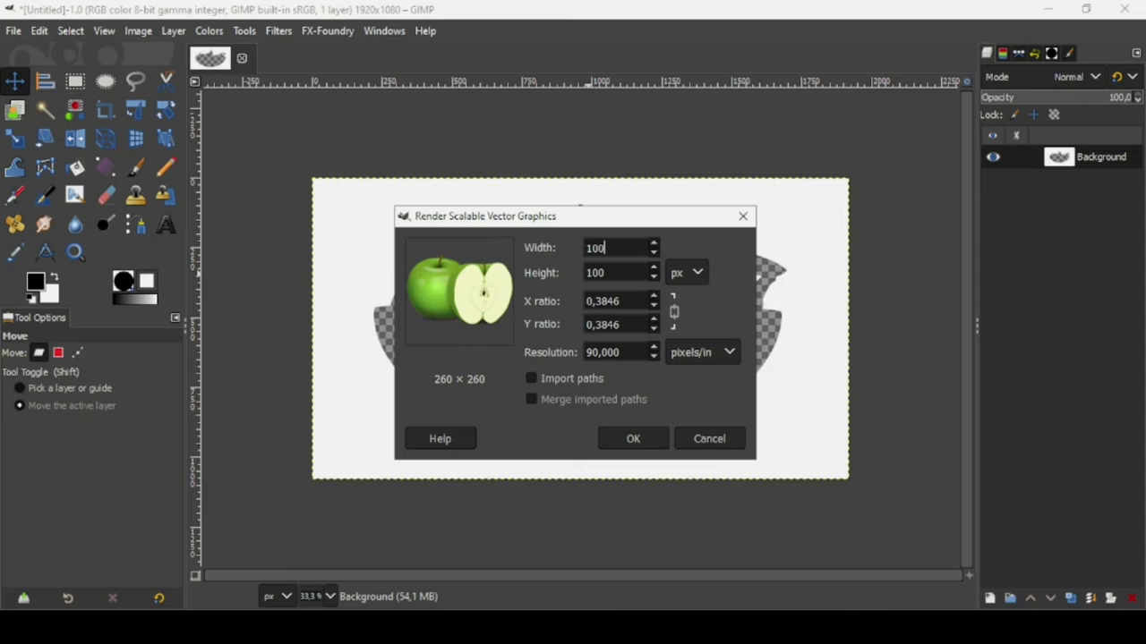
{"action": "left_click", "coordinate": [631, 444]}
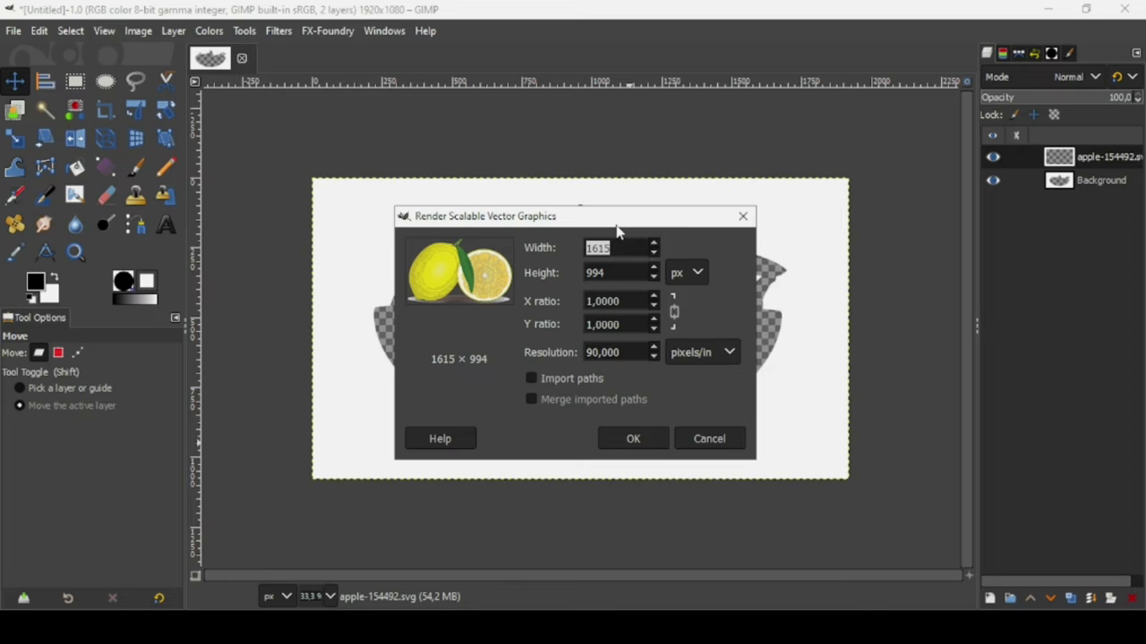
{"action": "type", "text": "100"}
Confirm rendering for the remaining fruit SVGs as new layers.
{"action": "left_click", "coordinate": [634, 437]}
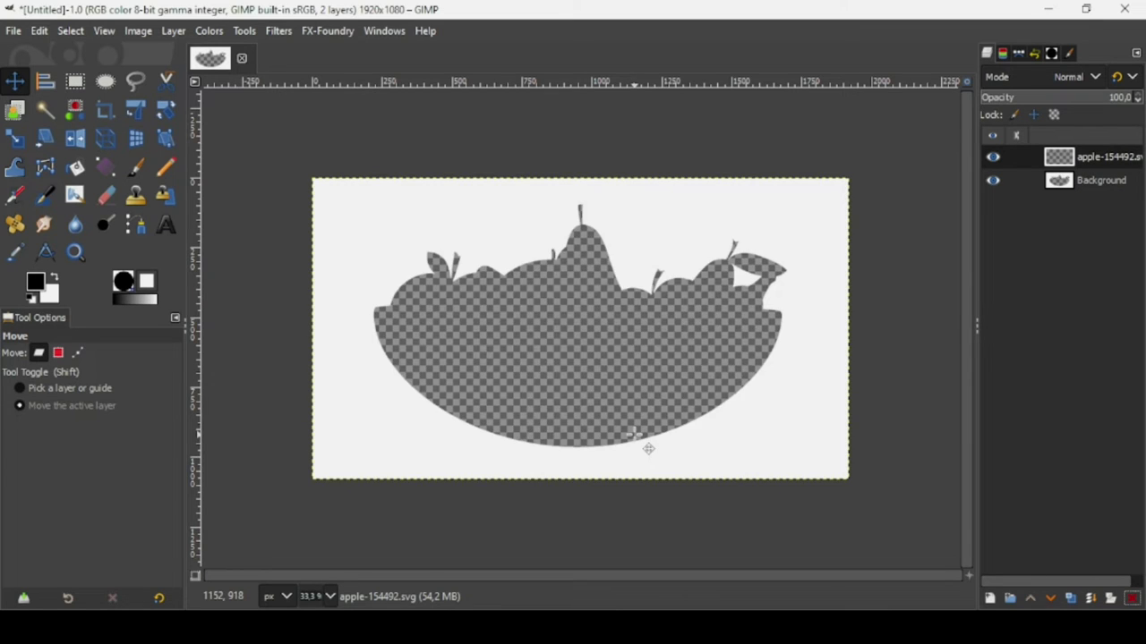
{"action": "left_click", "coordinate": [637, 438]}
{"action": "left_click", "coordinate": [656, 444]}
{"action": "left_click", "coordinate": [662, 447]}
{"action": "left_click", "coordinate": [659, 448]}
Spread the watermelon, strawberry, orange, pear and citrus layers to separate spots inside the basket.
{"action": "left_click_drag", "start_coordinate": [580, 329], "coordinate": [537, 329]}
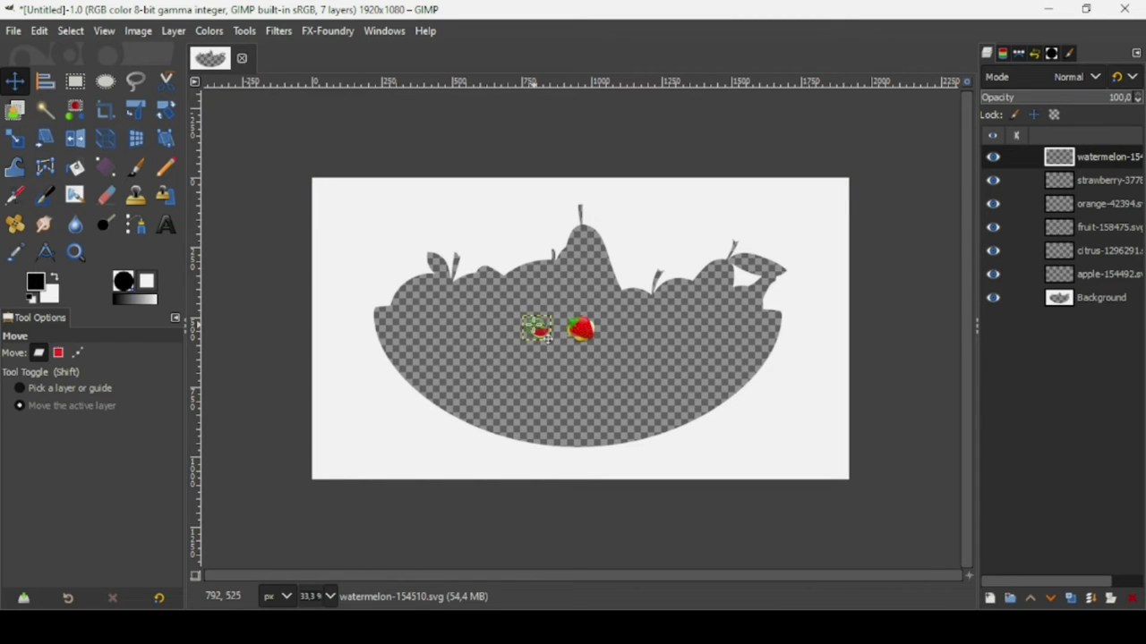
{"action": "left_click", "coordinate": [1114, 187]}
{"action": "left_click_drag", "start_coordinate": [596, 345], "coordinate": [627, 369]}
{"action": "left_click", "coordinate": [1055, 205]}
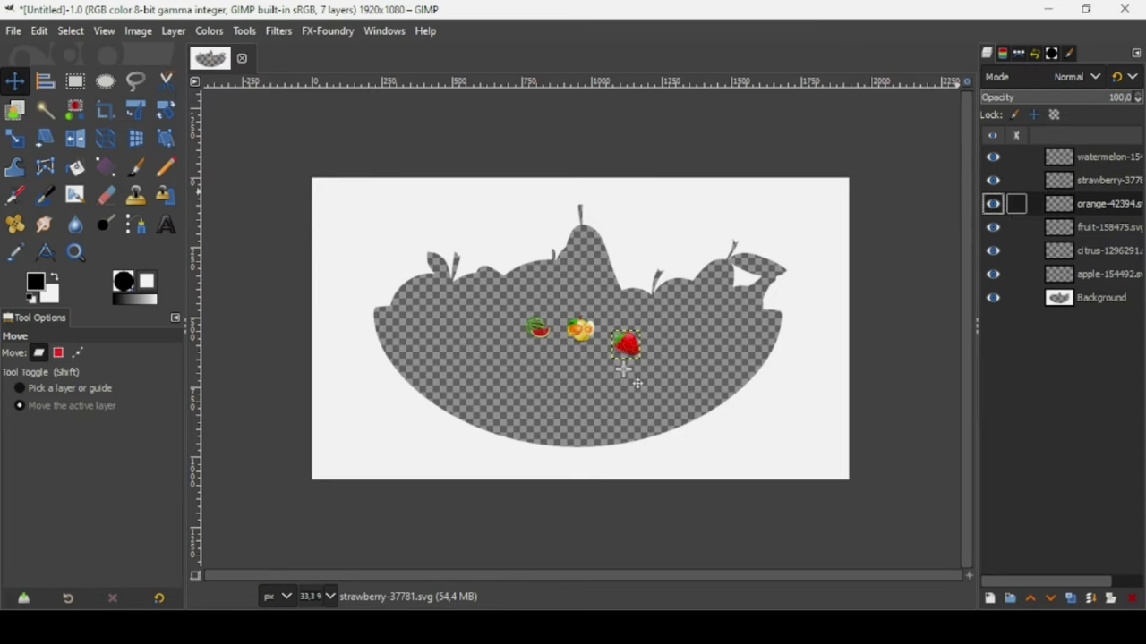
{"action": "left_click_drag", "start_coordinate": [580, 331], "coordinate": [550, 383]}
{"action": "left_click", "coordinate": [1072, 226]}
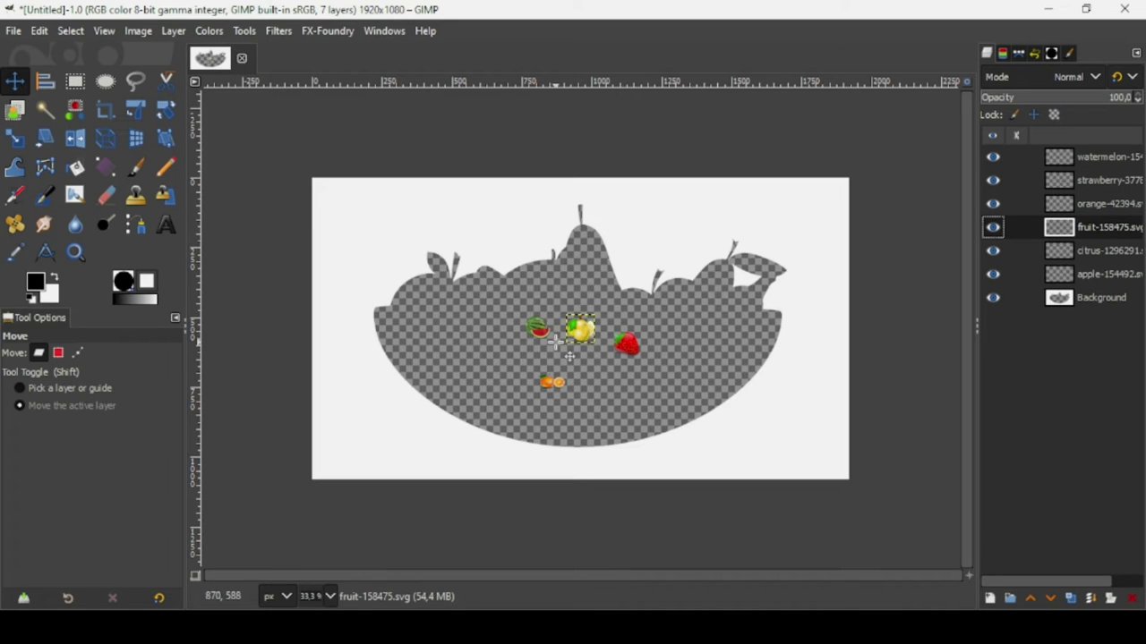
{"action": "left_click_drag", "start_coordinate": [576, 333], "coordinate": [584, 294]}
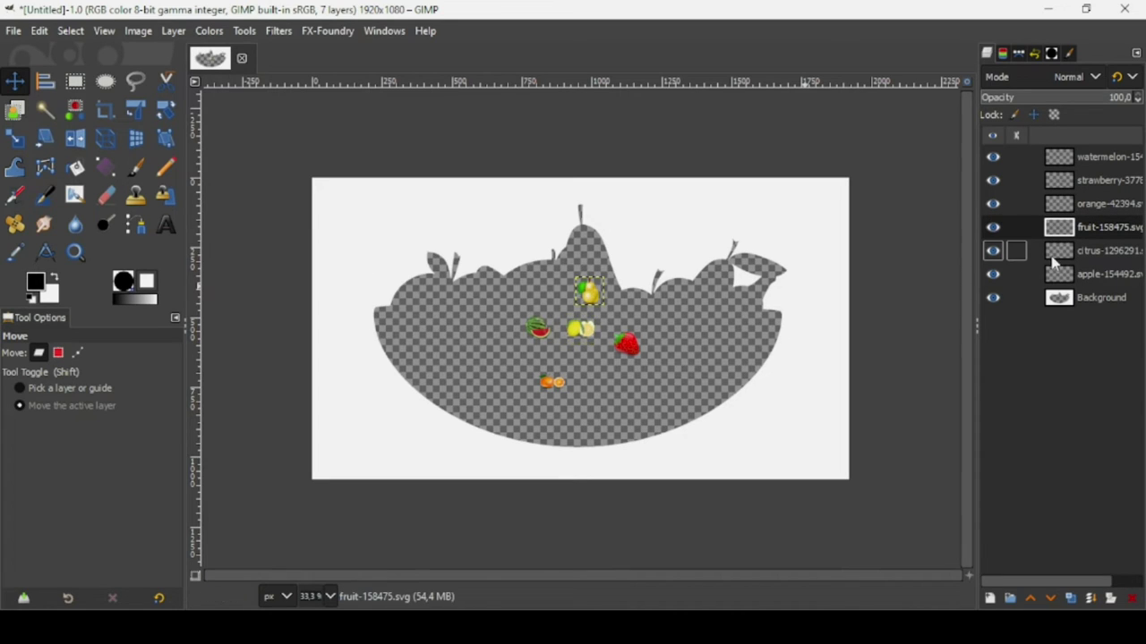
{"action": "left_click", "coordinate": [1053, 260]}
{"action": "left_click_drag", "start_coordinate": [588, 360], "coordinate": [626, 395]}
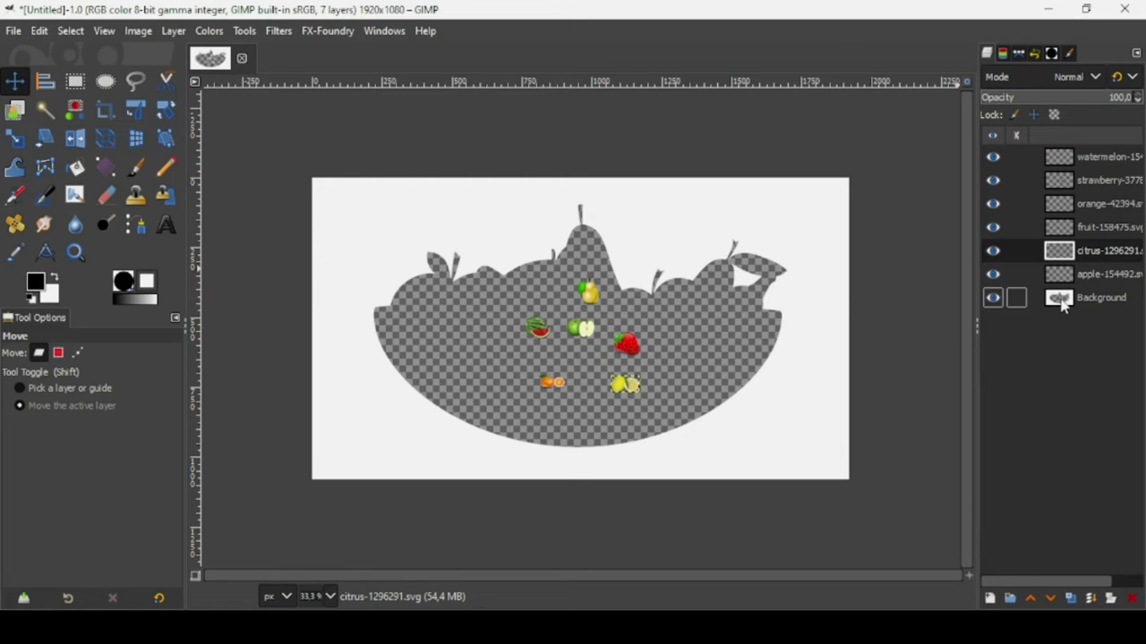
{"action": "left_click", "coordinate": [1062, 303]}
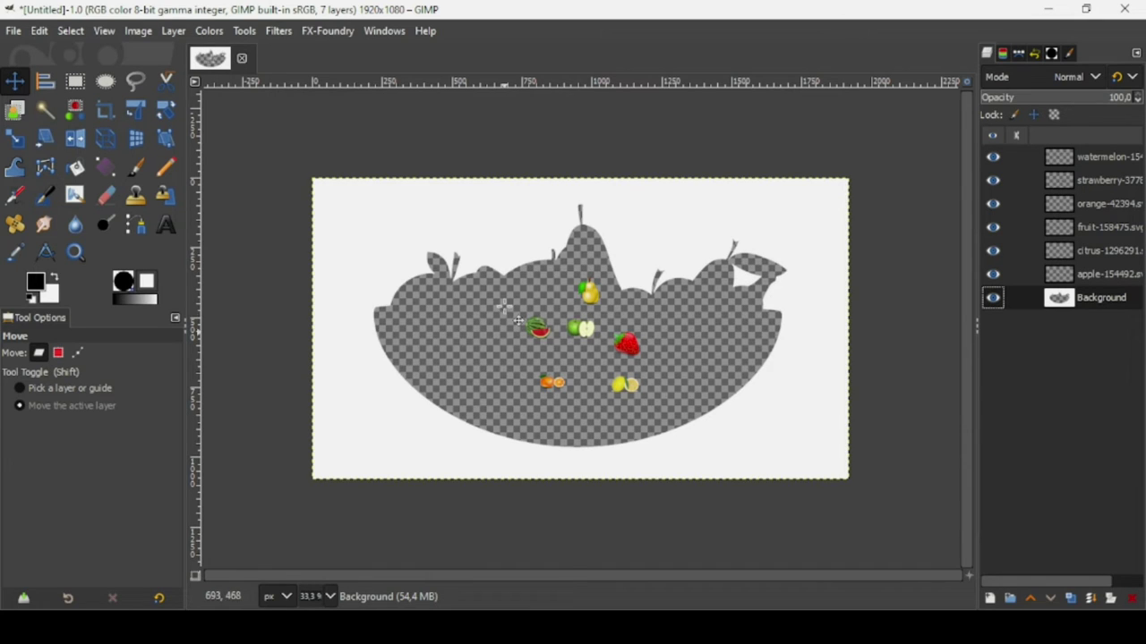
Launch G'MIC-Qt and expand the Patterns category to reach Pack Sprites.
{"action": "left_click", "coordinate": [278, 31]}
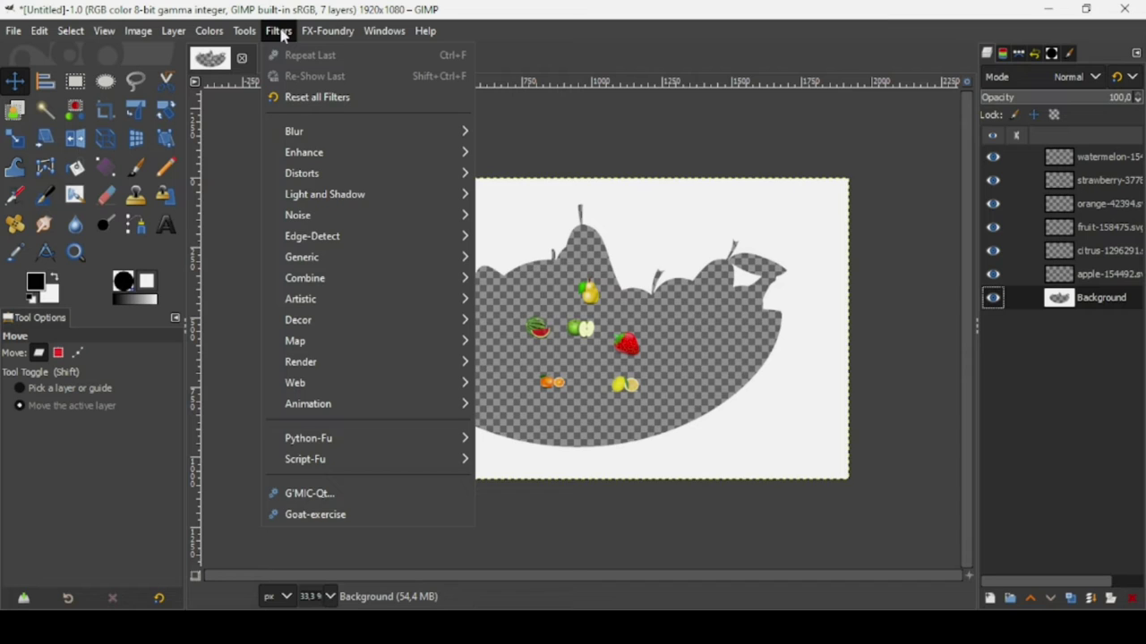
{"action": "left_click", "coordinate": [350, 493]}
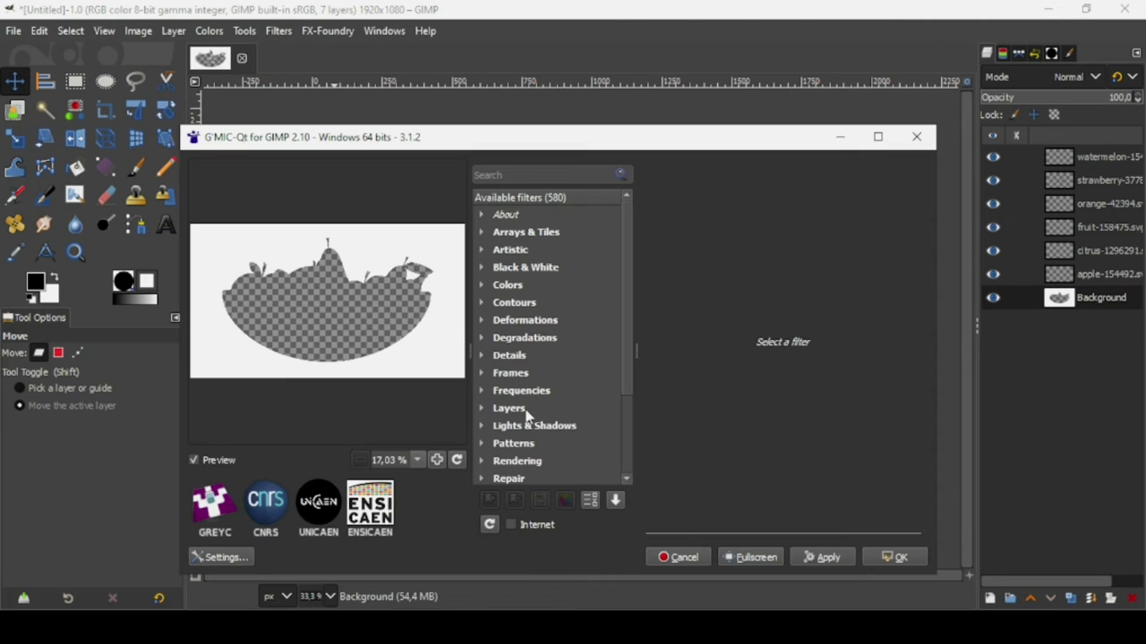
{"action": "left_click", "coordinate": [506, 448]}
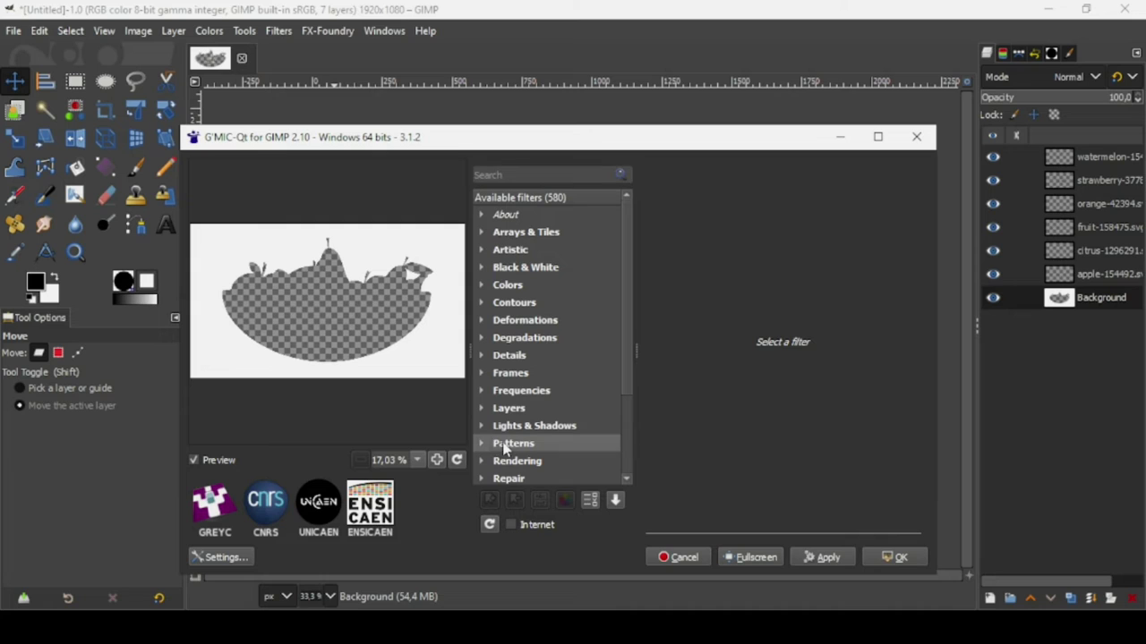
{"action": "left_click", "coordinate": [483, 445]}
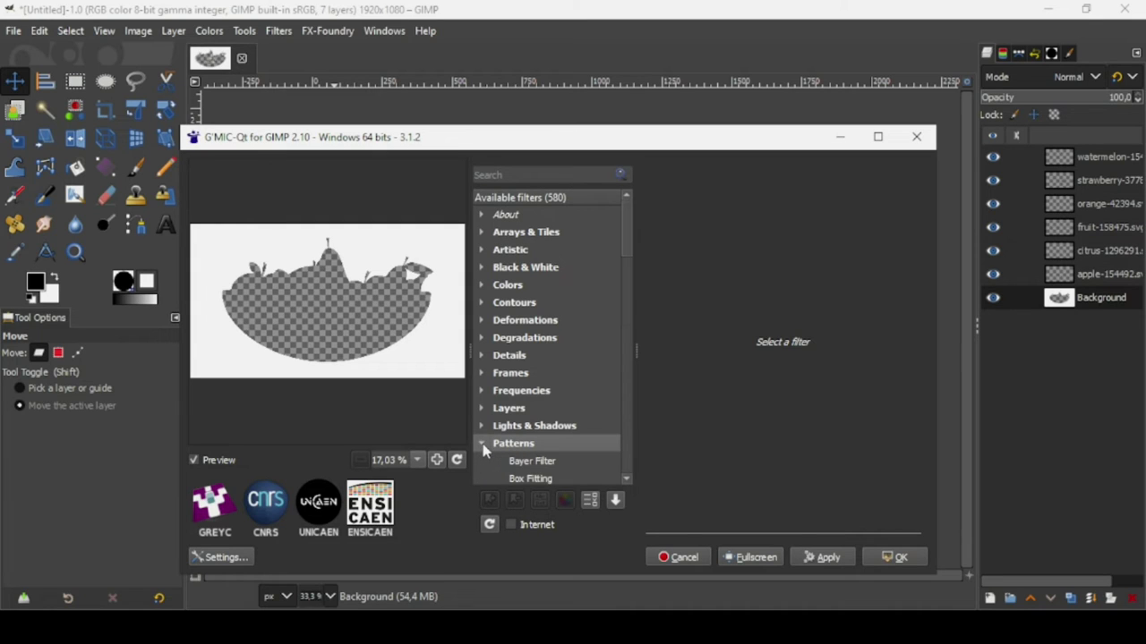
{"action": "left_click_drag", "start_coordinate": [624, 250], "coordinate": [617, 335]}
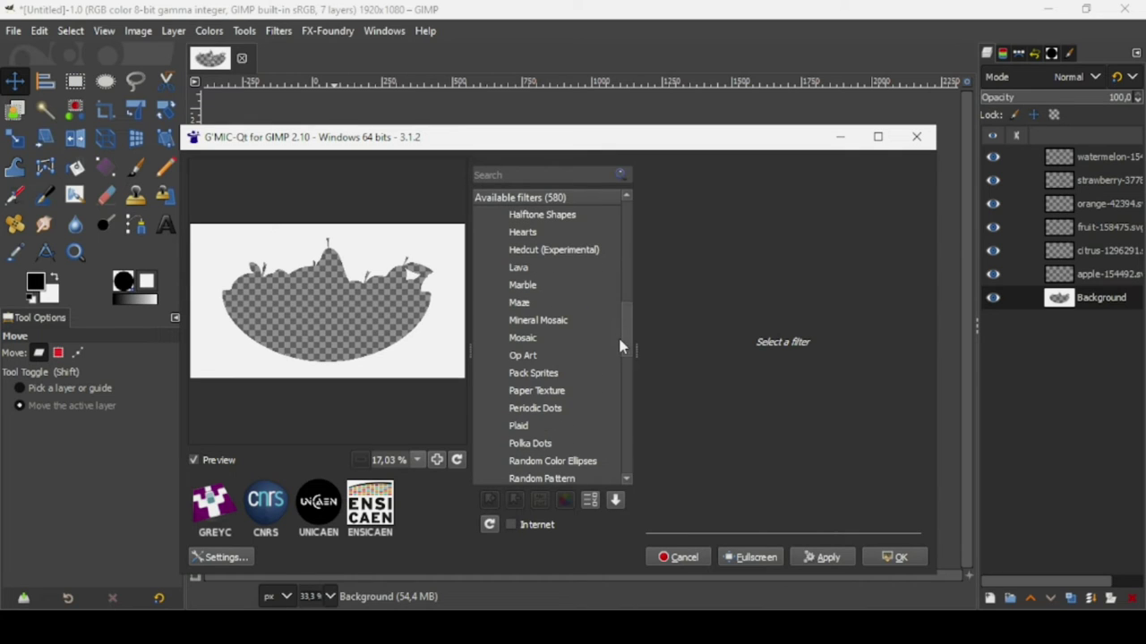
Choose Pack Sprites with Number of Scales 10 and Spacing -7.
{"action": "left_click", "coordinate": [545, 376]}
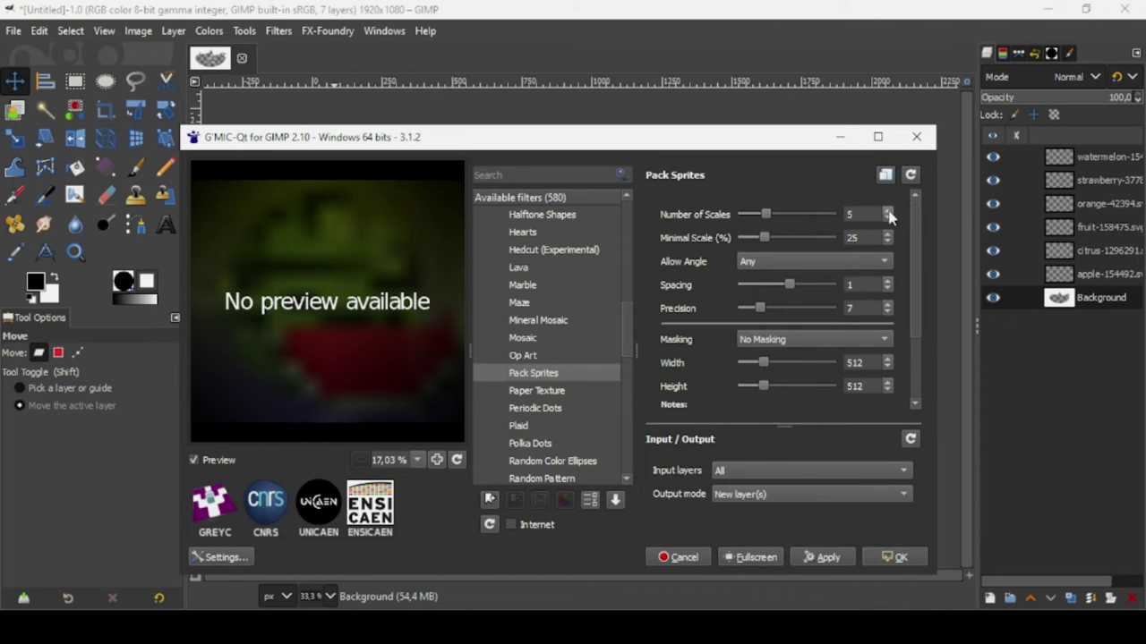
{"action": "left_click", "coordinate": [887, 214]}
{"action": "left_click", "coordinate": [887, 214]}
{"action": "left_click", "coordinate": [887, 214]}
{"action": "left_click", "coordinate": [887, 214]}
{"action": "left_click", "coordinate": [887, 214]}
{"action": "left_click", "coordinate": [889, 286]}
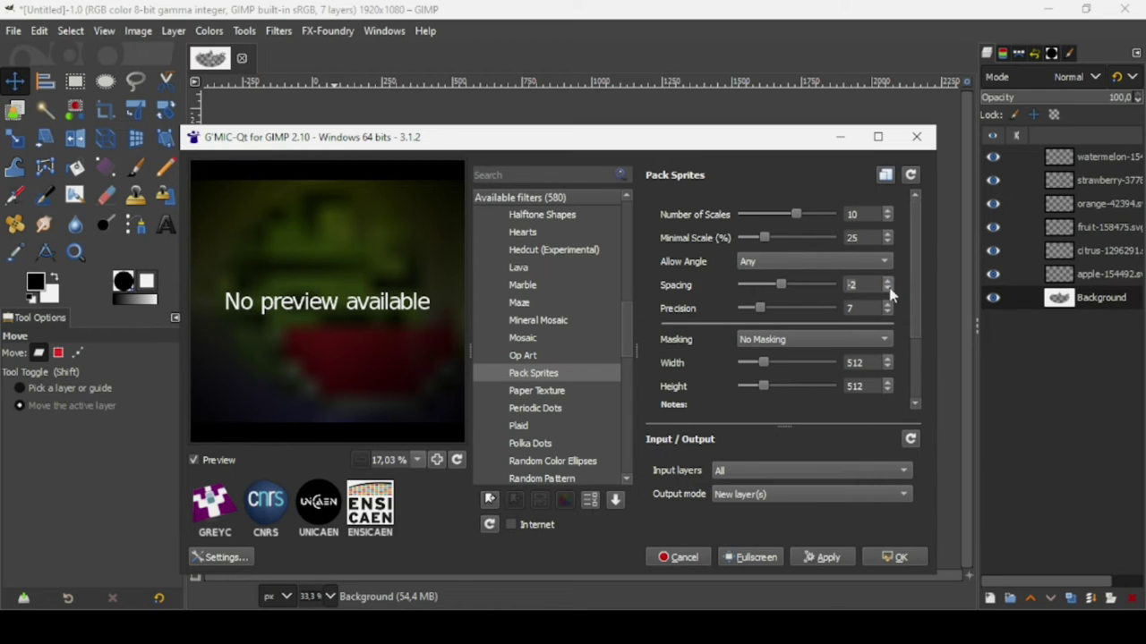
{"action": "left_click", "coordinate": [890, 289]}
{"action": "left_click", "coordinate": [890, 290]}
{"action": "left_click", "coordinate": [889, 289]}
{"action": "left_click", "coordinate": [890, 289]}
{"action": "left_click", "coordinate": [889, 289]}
Set Masking to Mask as Bottom Layer and keep all layers as input.
{"action": "left_click", "coordinate": [841, 341]}
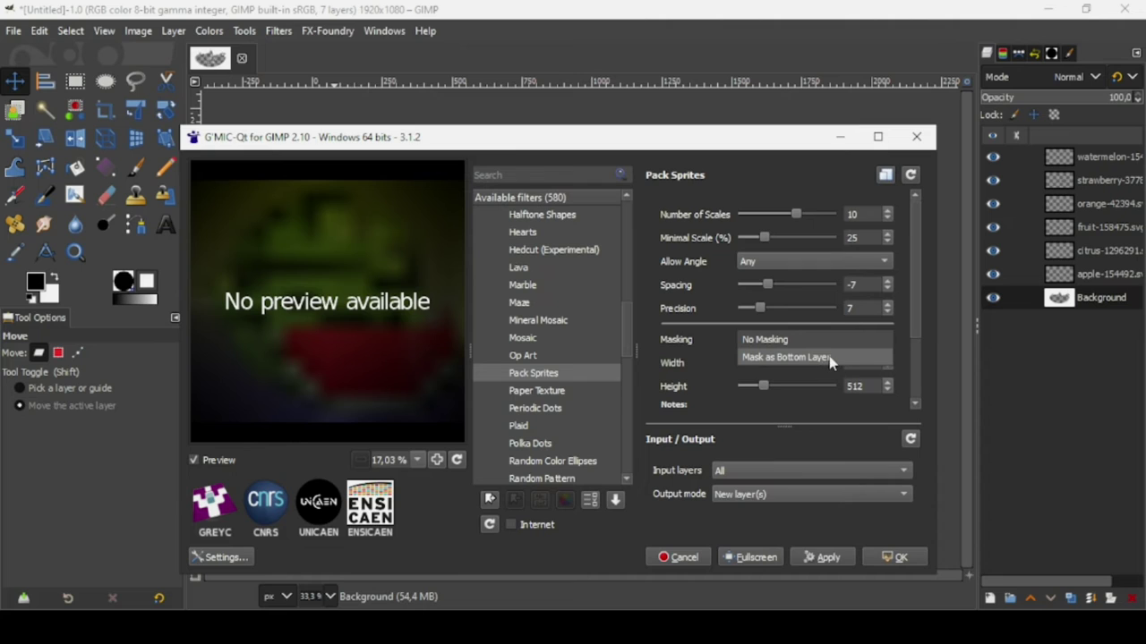
{"action": "left_click", "coordinate": [824, 358]}
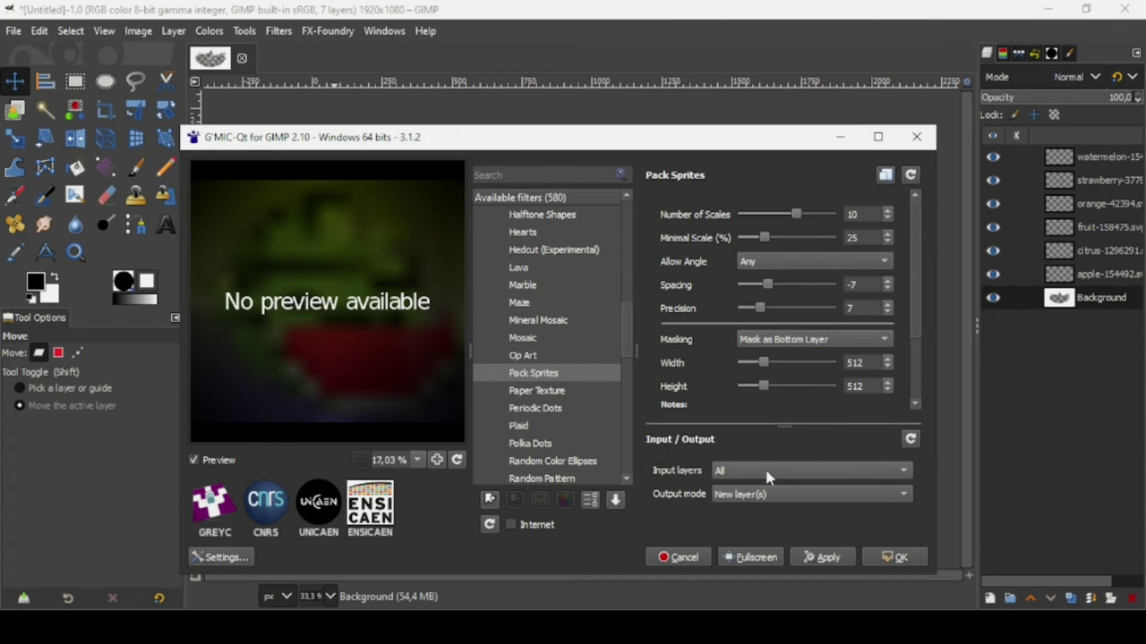
{"action": "left_click", "coordinate": [791, 475]}
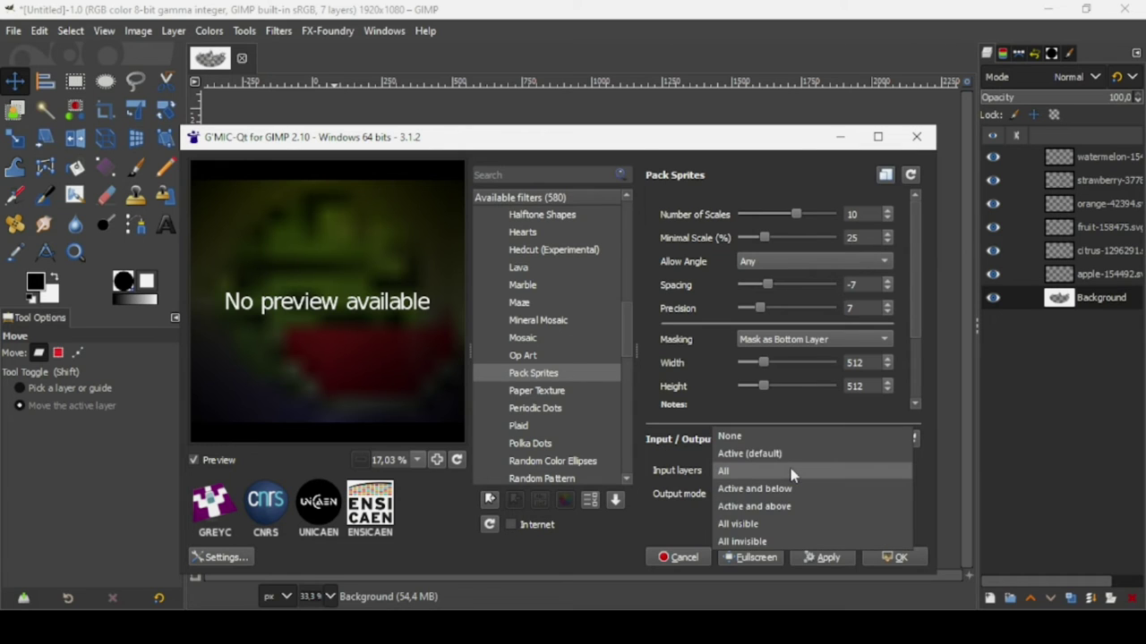
{"action": "left_click", "coordinate": [792, 474]}
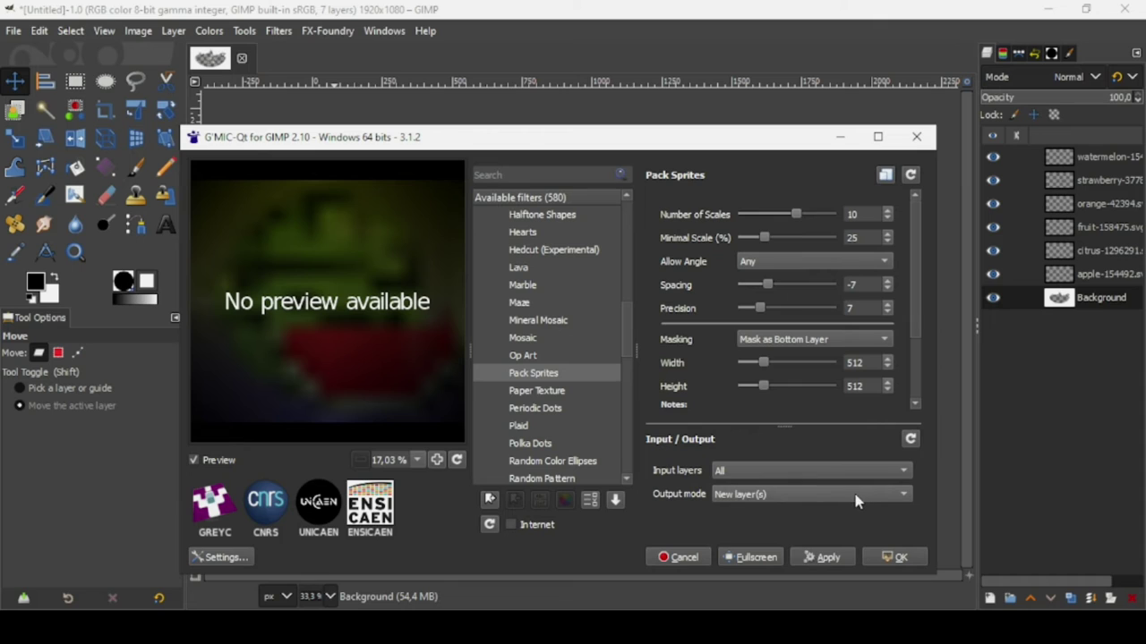
Apply Pack Sprites and hide the layers below Background #1.
{"action": "left_click", "coordinate": [883, 559]}
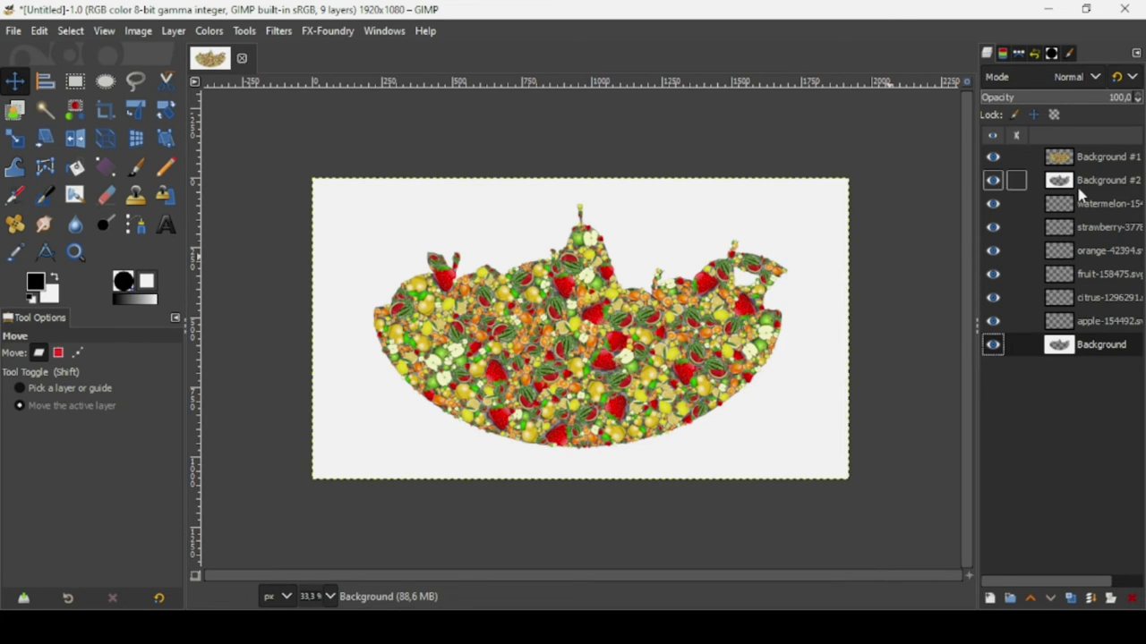
{"action": "left_click", "coordinate": [1069, 157]}
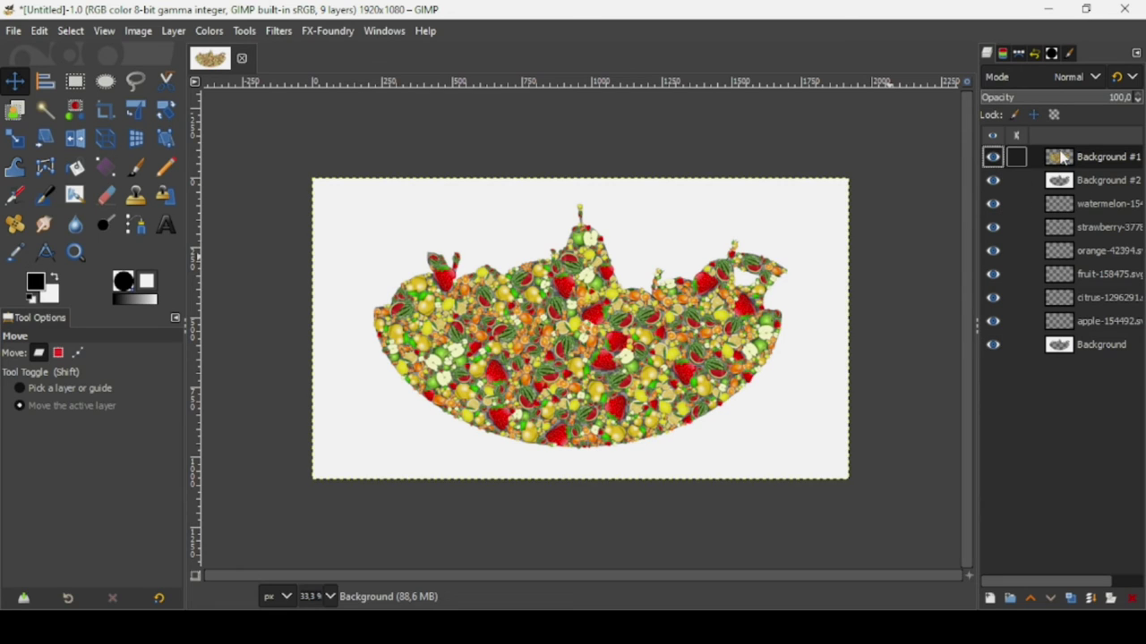
{"action": "left_click_drag", "start_coordinate": [1000, 172], "coordinate": [992, 356]}
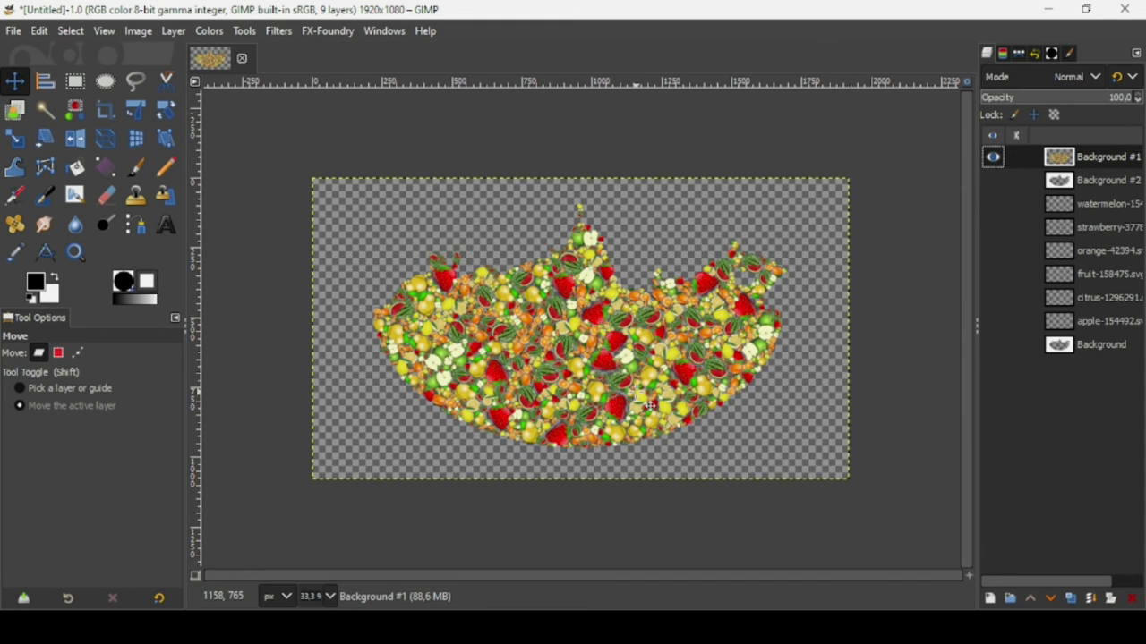
Show Background #2 again, fit the image in view, and make Background #2 active.
{"action": "scroll", "coordinate": [649, 405], "scroll_direction": "up", "scroll_amount": 3}
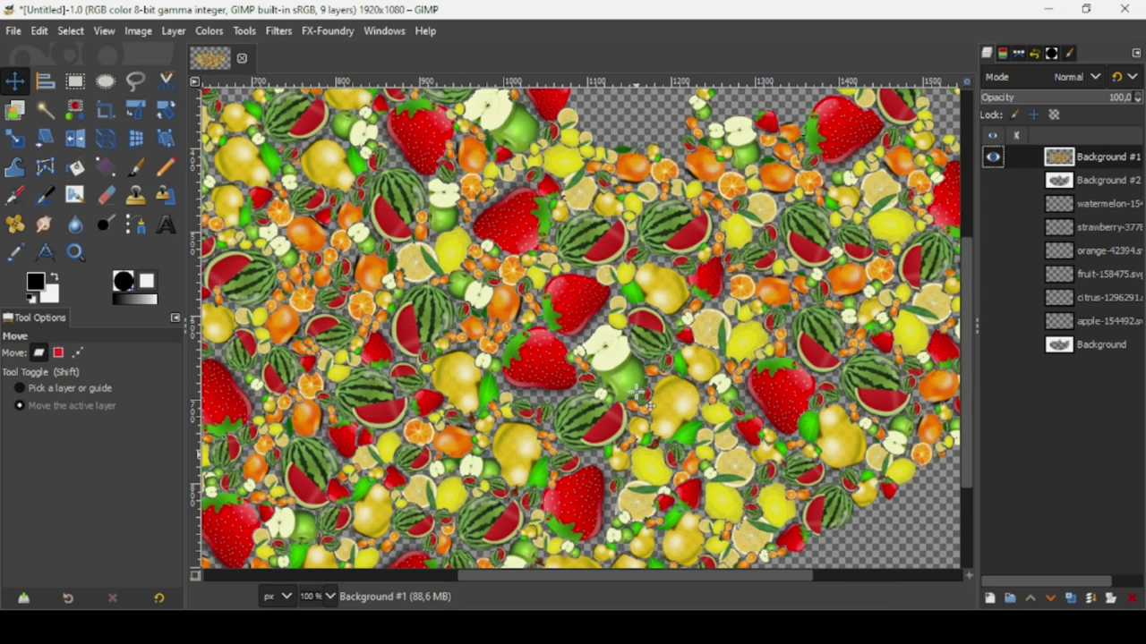
{"action": "scroll", "coordinate": [637, 395], "scroll_direction": "down", "scroll_amount": 2}
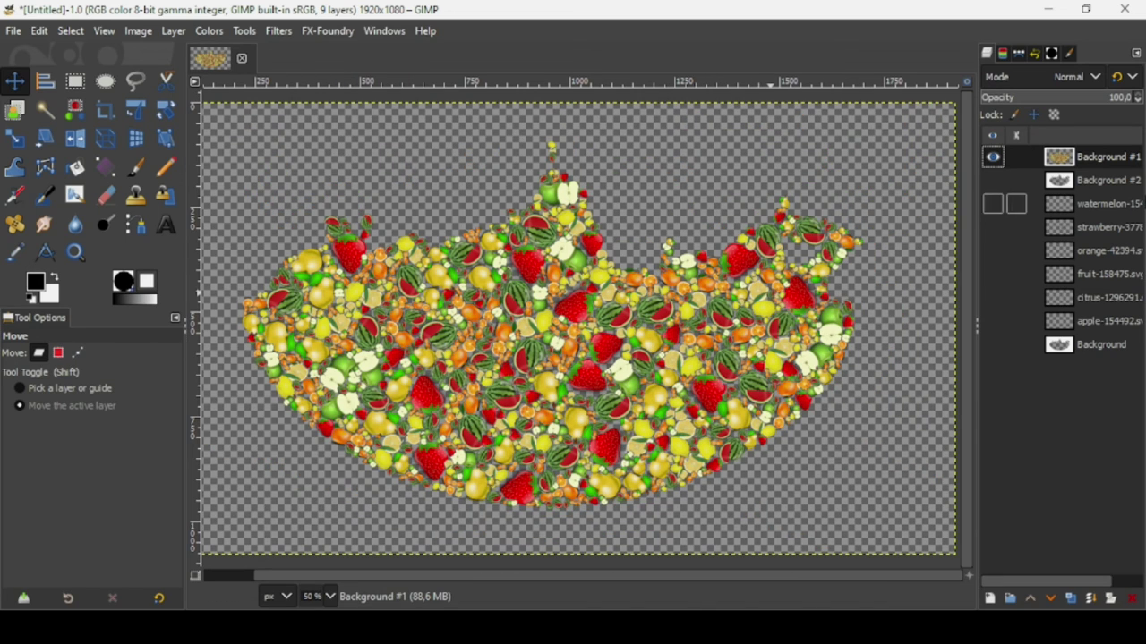
{"action": "left_click", "coordinate": [994, 181]}
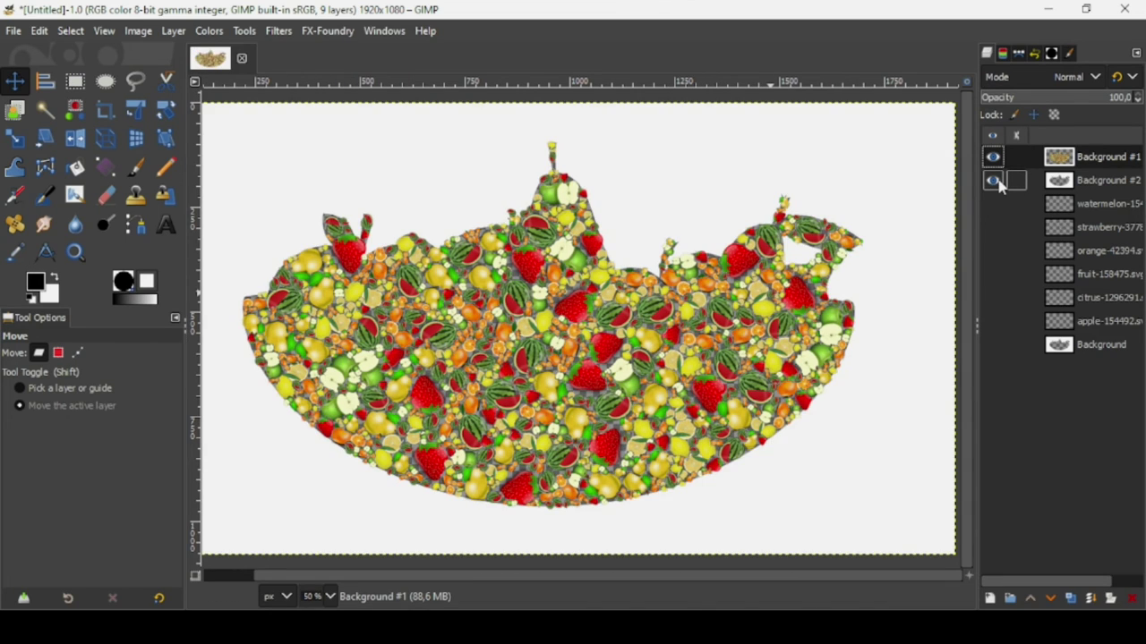
{"action": "key", "text": "minus"}
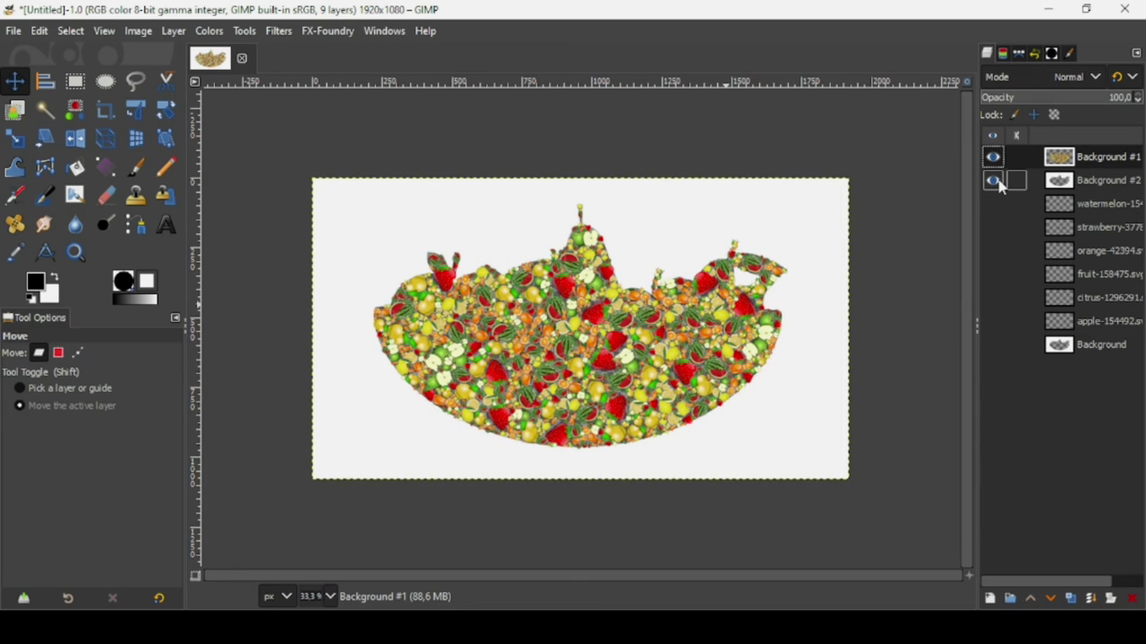
{"action": "left_click", "coordinate": [1063, 186]}
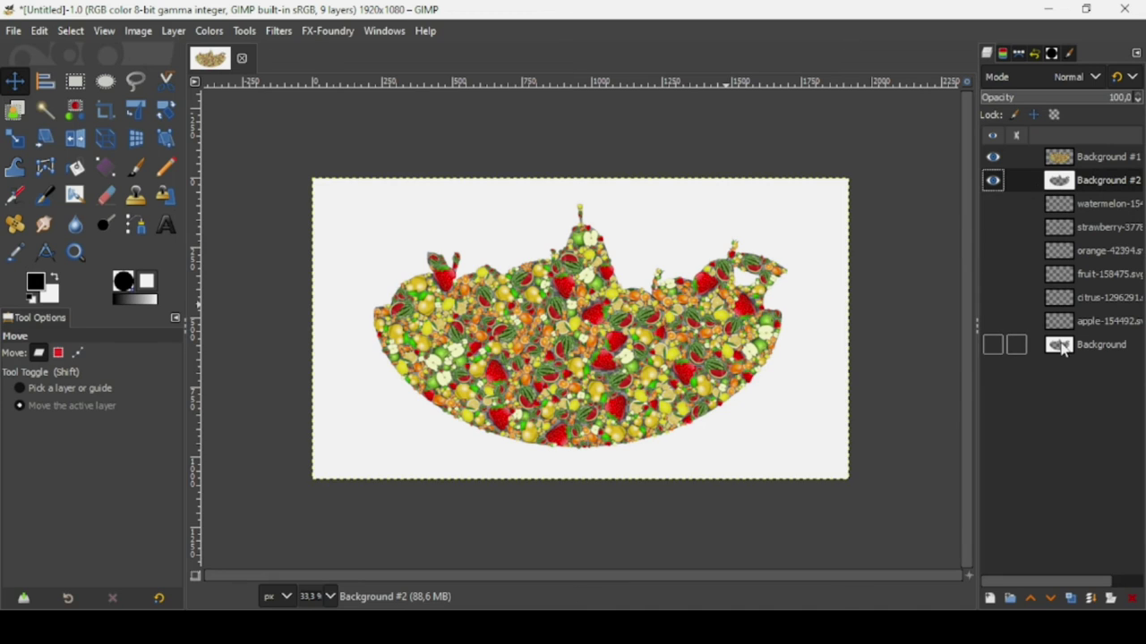
Turn Background #2's alpha into a selection and set the foreground colour to pink f082e8.
{"action": "right_click", "coordinate": [1058, 188]}
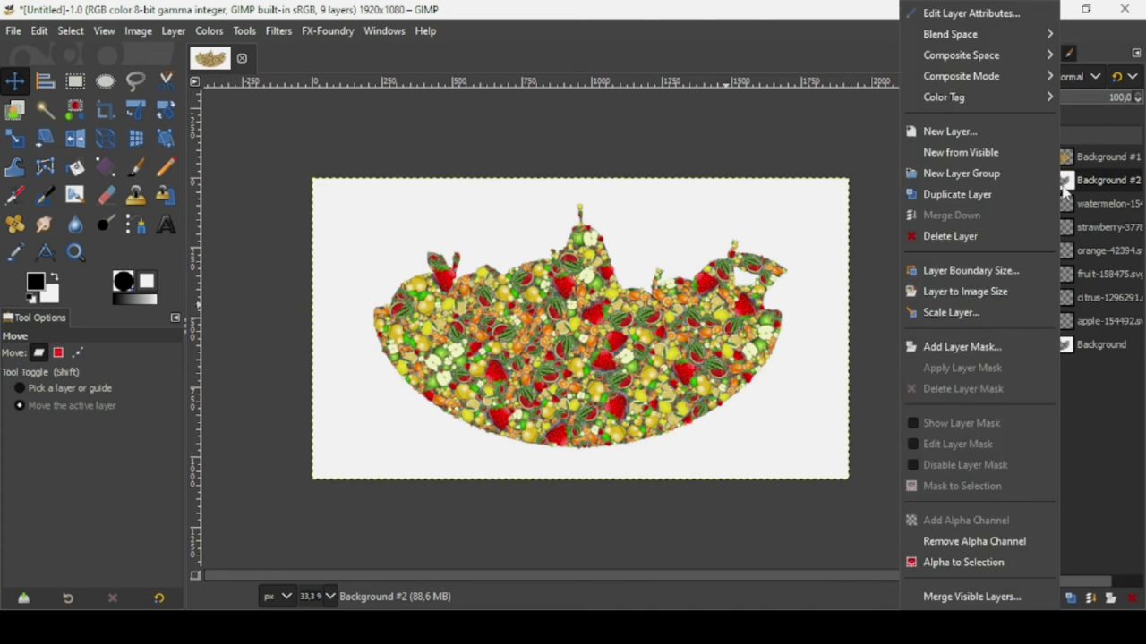
{"action": "left_click", "coordinate": [969, 564]}
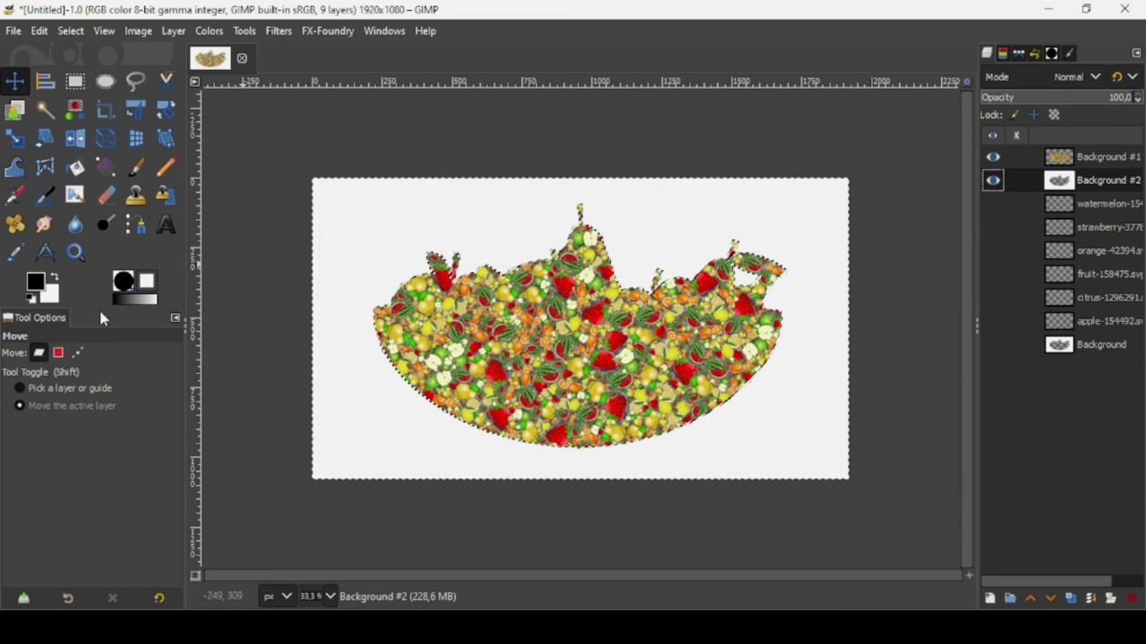
{"action": "left_click", "coordinate": [36, 283]}
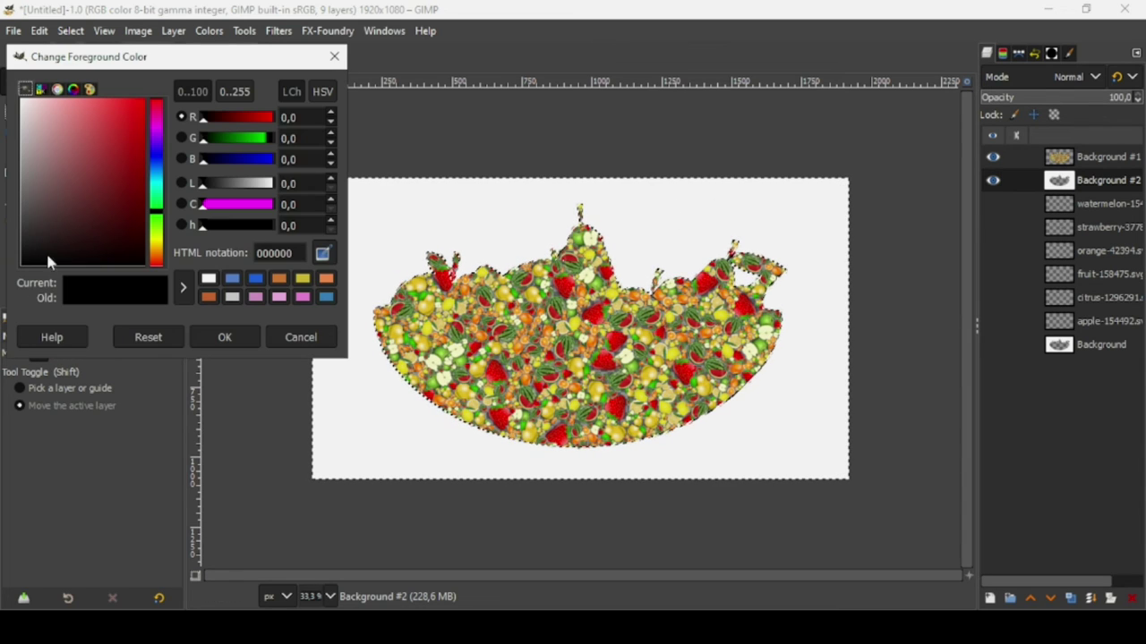
{"action": "left_click", "coordinate": [159, 131]}
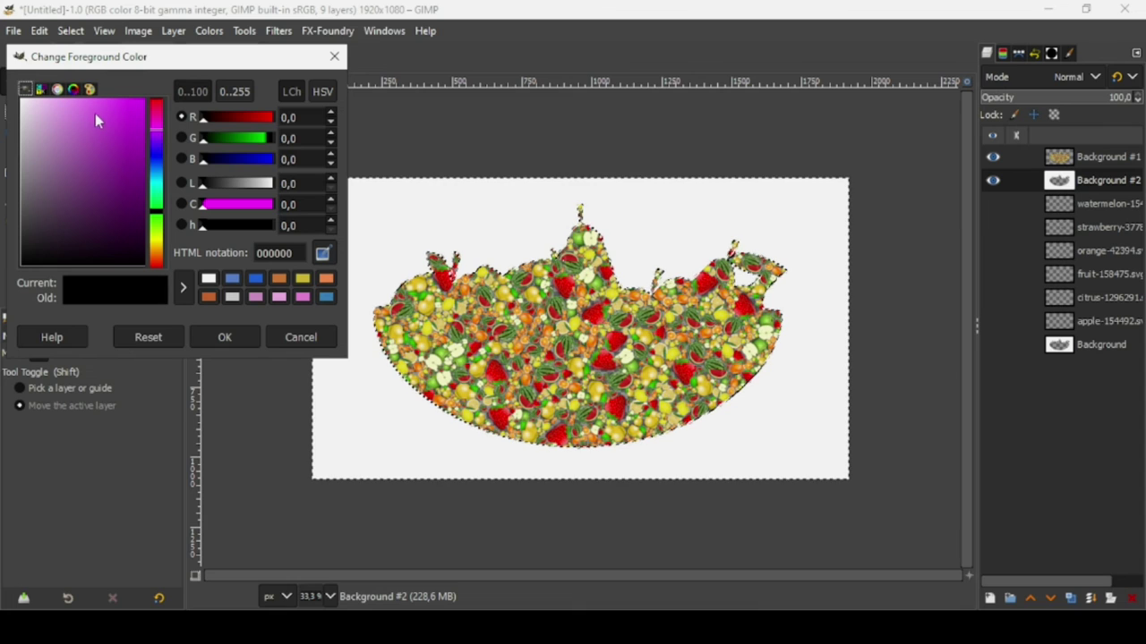
{"action": "left_click", "coordinate": [85, 113]}
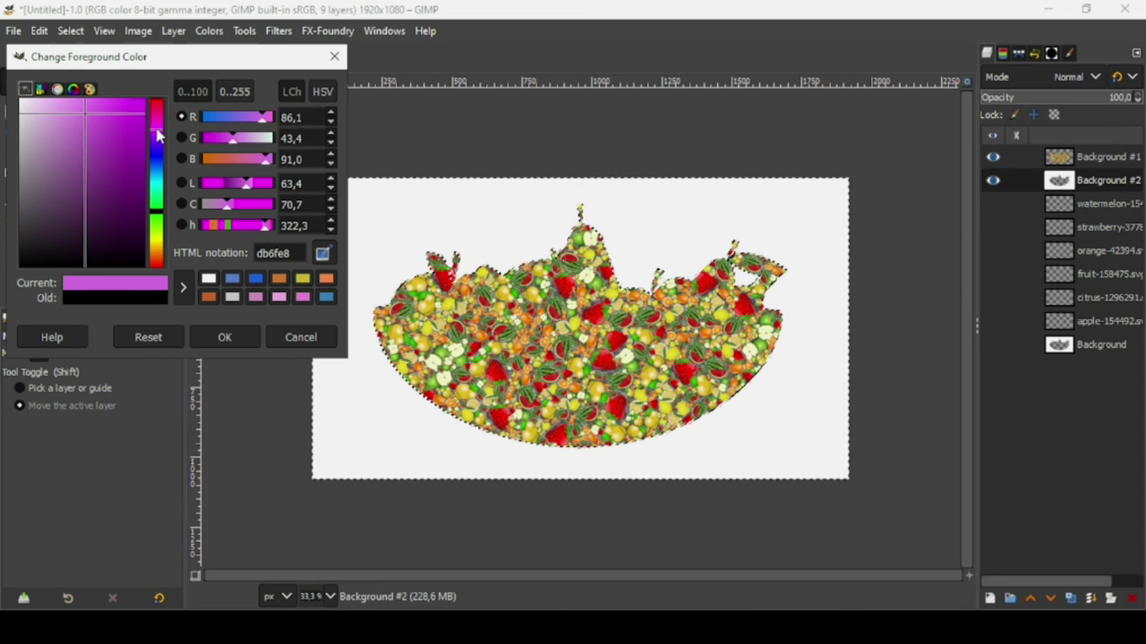
{"action": "left_click_drag", "start_coordinate": [157, 134], "coordinate": [149, 128]}
{"action": "left_click_drag", "start_coordinate": [67, 116], "coordinate": [77, 109]}
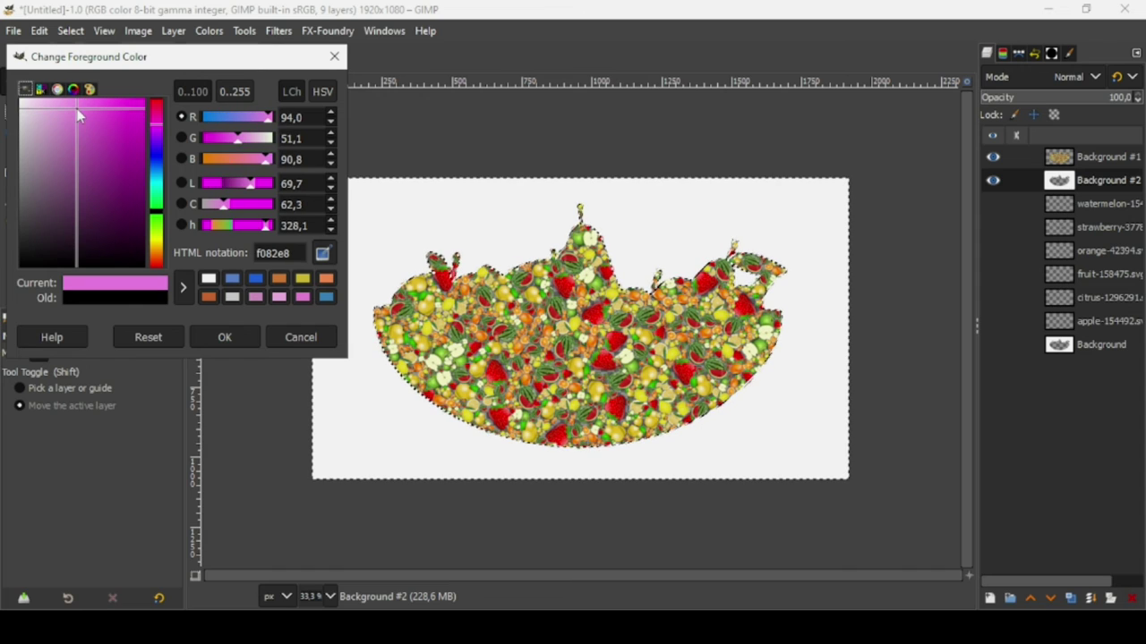
{"action": "left_click", "coordinate": [247, 336]}
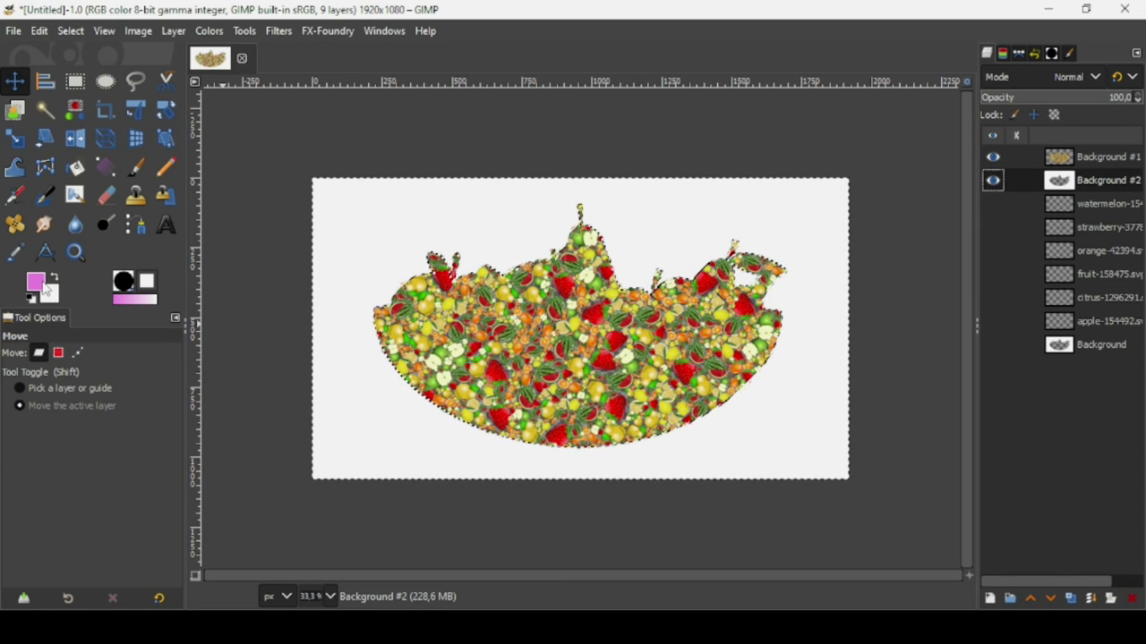
Fill the selected area around the basket with pink, then clear the selection.
{"action": "left_click_drag", "start_coordinate": [47, 290], "coordinate": [442, 199]}
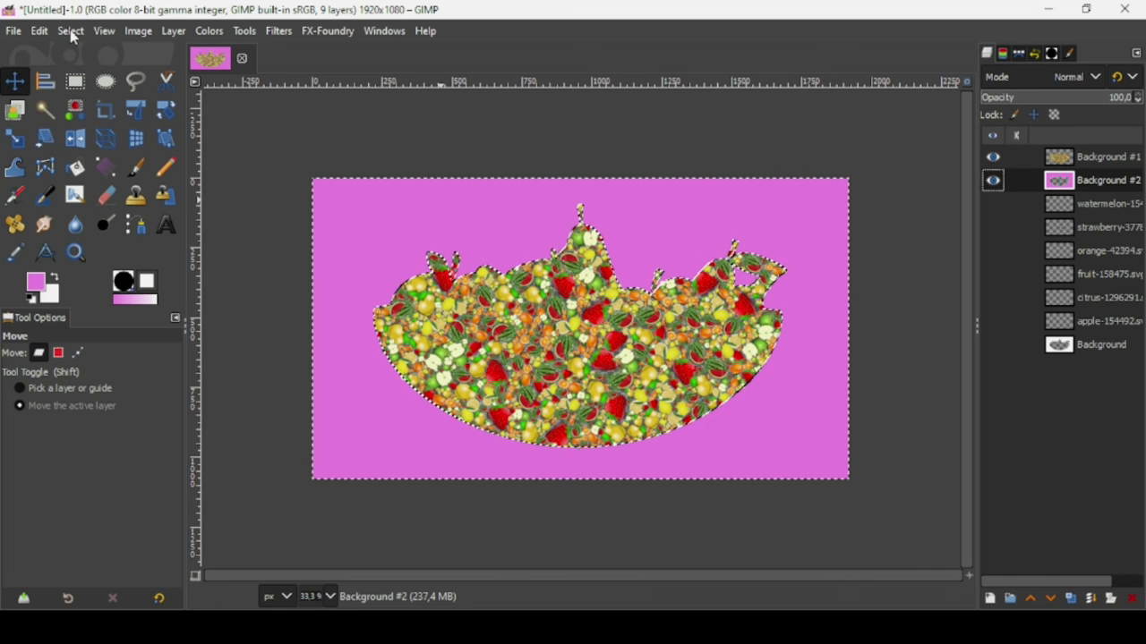
{"action": "left_click", "coordinate": [70, 30]}
{"action": "left_click", "coordinate": [89, 77]}
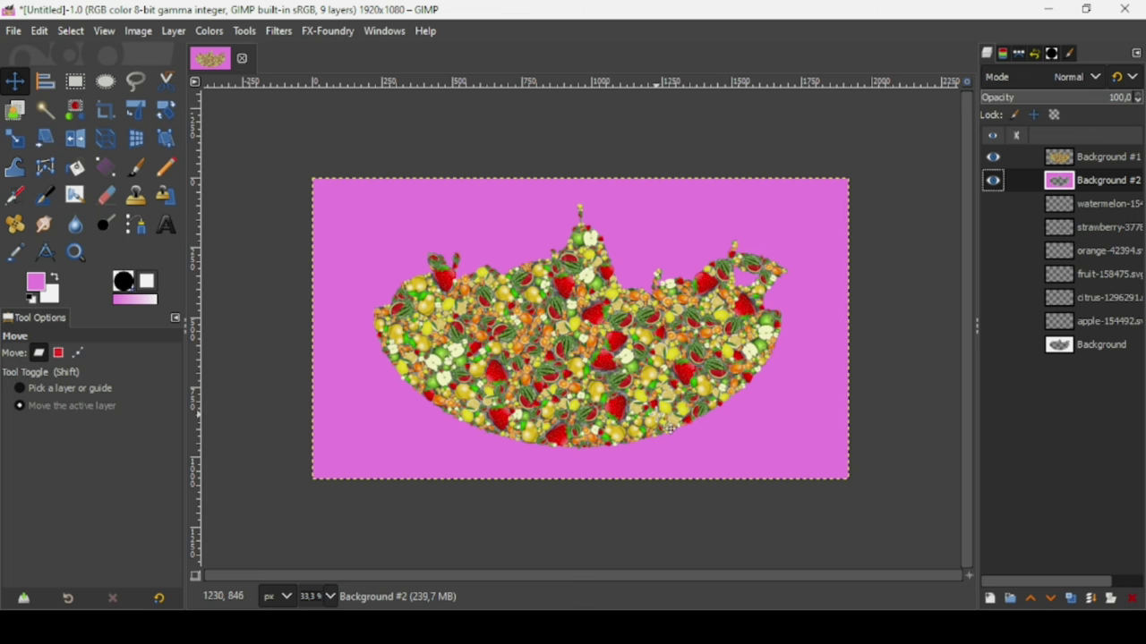
{"action": "scroll", "coordinate": [669, 429], "scroll_direction": "up", "scroll_amount": 4}
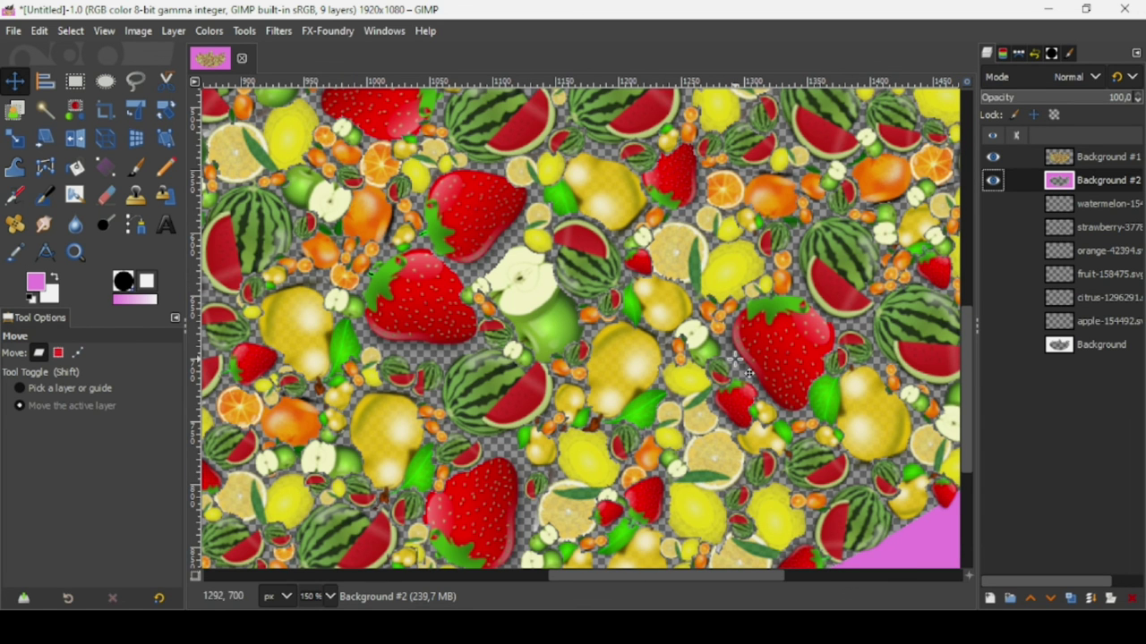
{"action": "scroll", "coordinate": [743, 356], "scroll_direction": "down", "scroll_amount": 3}
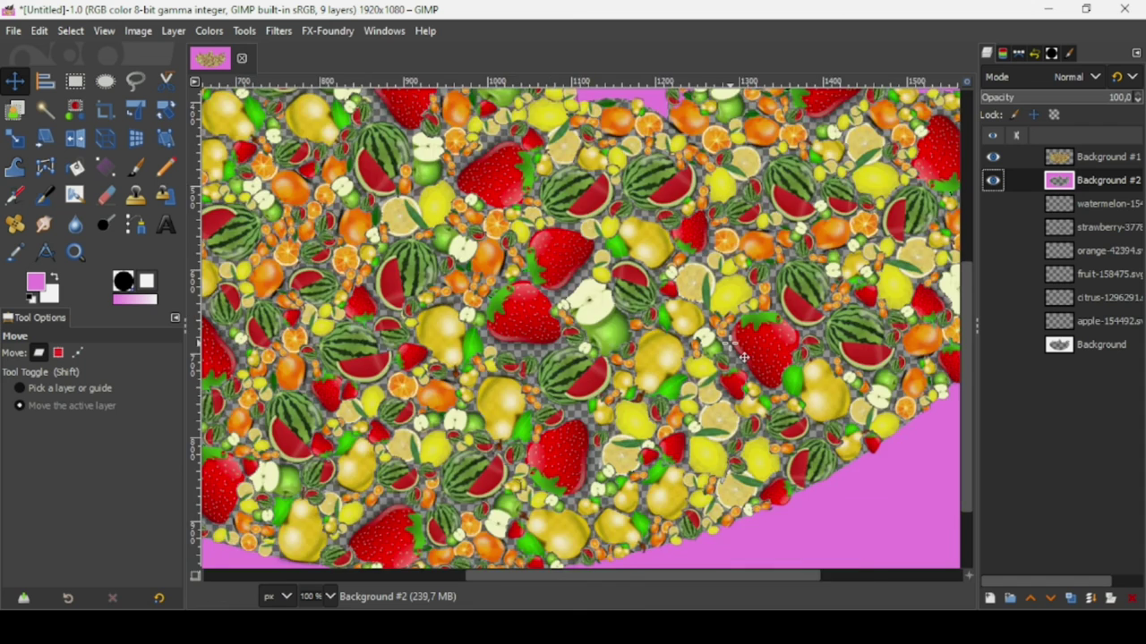
{"action": "scroll", "coordinate": [743, 356], "scroll_direction": "down", "scroll_amount": 1}
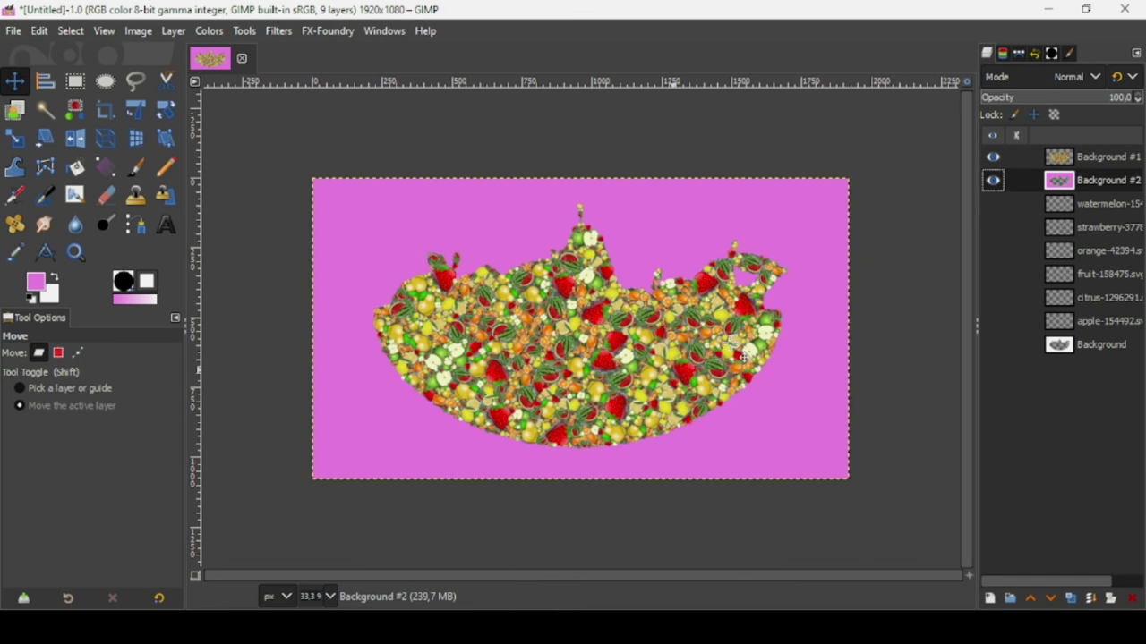
Add a new layer named N and place it below Background #2.
{"action": "left_click", "coordinate": [989, 599]}
{"action": "left_click", "coordinate": [992, 577]}
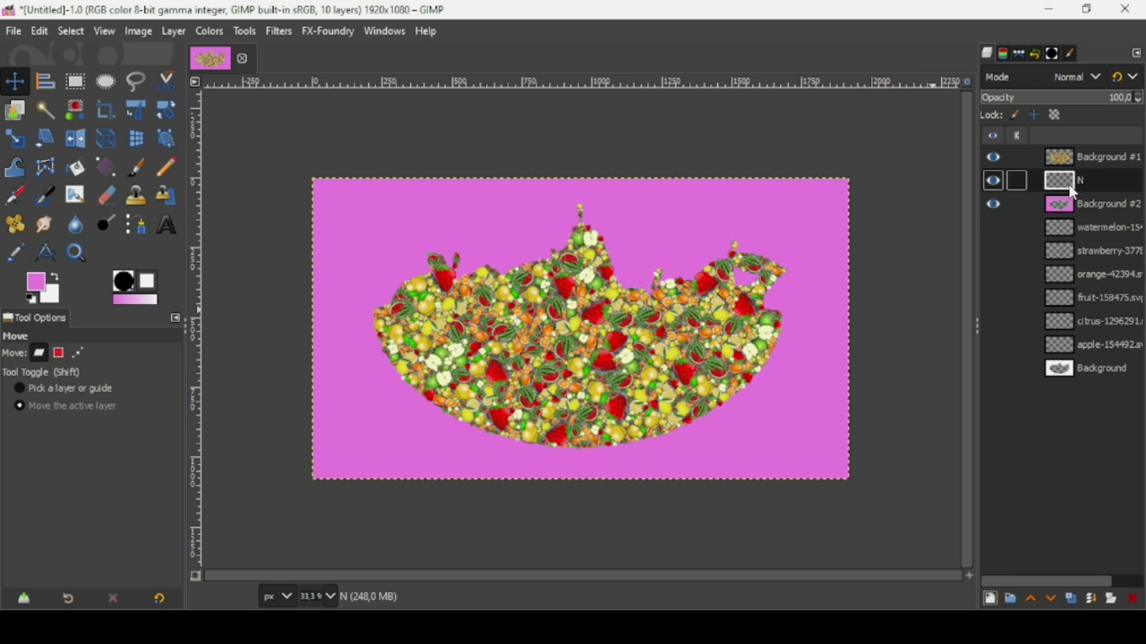
{"action": "left_click_drag", "start_coordinate": [1074, 183], "coordinate": [1074, 218]}
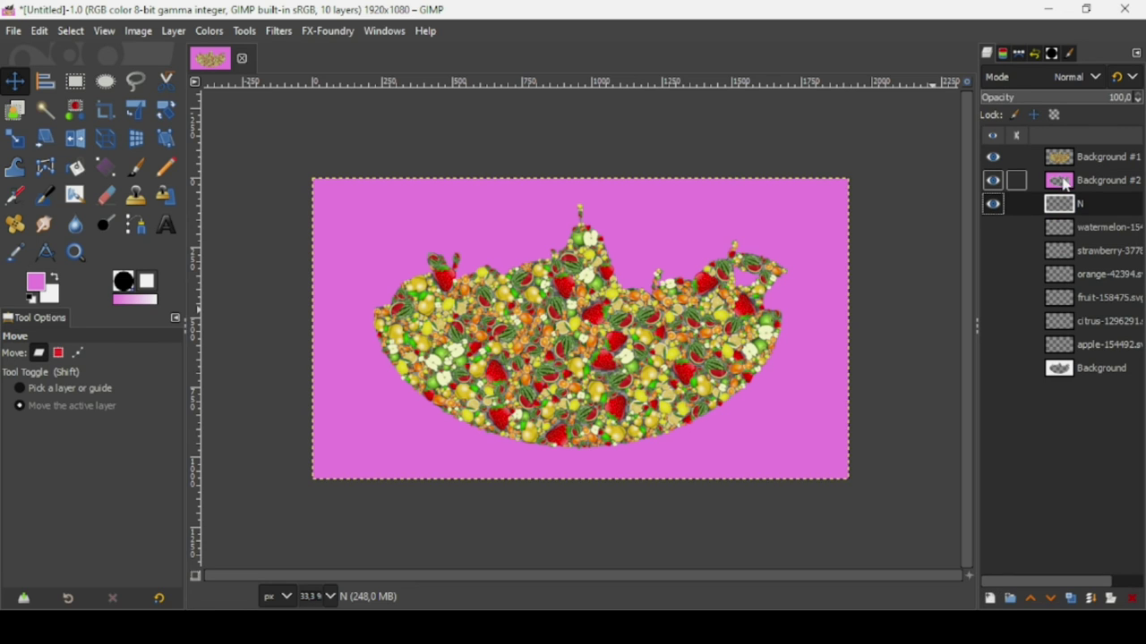
Set the foreground colour to orange e7950c and fill layer N with it.
{"action": "left_click", "coordinate": [37, 286]}
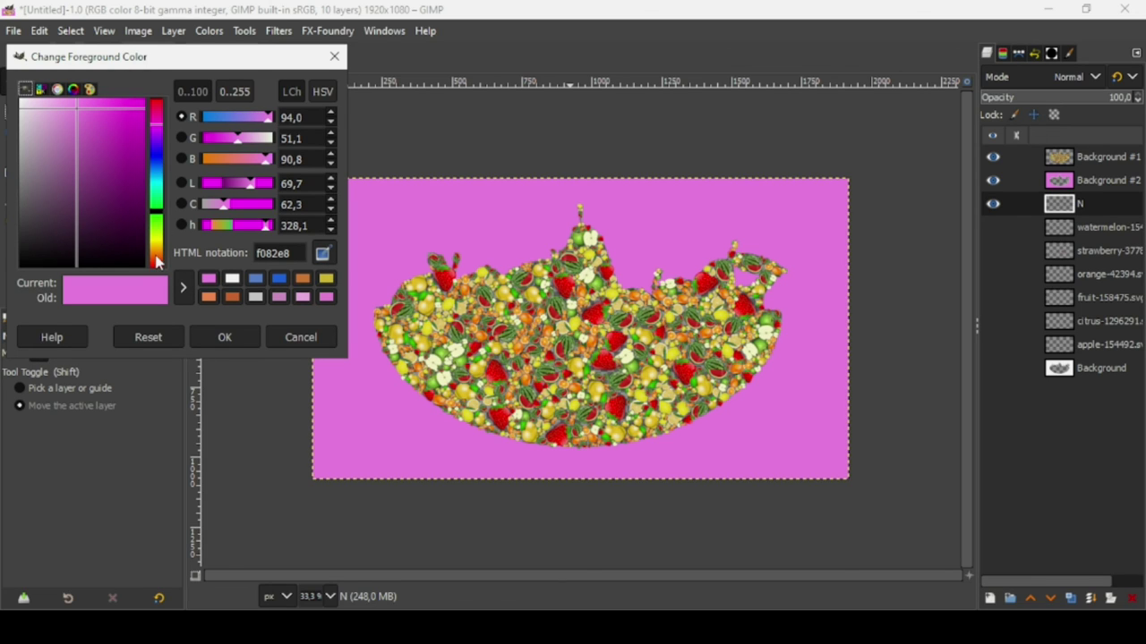
{"action": "left_click", "coordinate": [160, 256]}
{"action": "left_click_drag", "start_coordinate": [98, 138], "coordinate": [101, 107]}
{"action": "left_click_drag", "start_coordinate": [157, 257], "coordinate": [158, 254]}
{"action": "left_click_drag", "start_coordinate": [119, 135], "coordinate": [140, 121]}
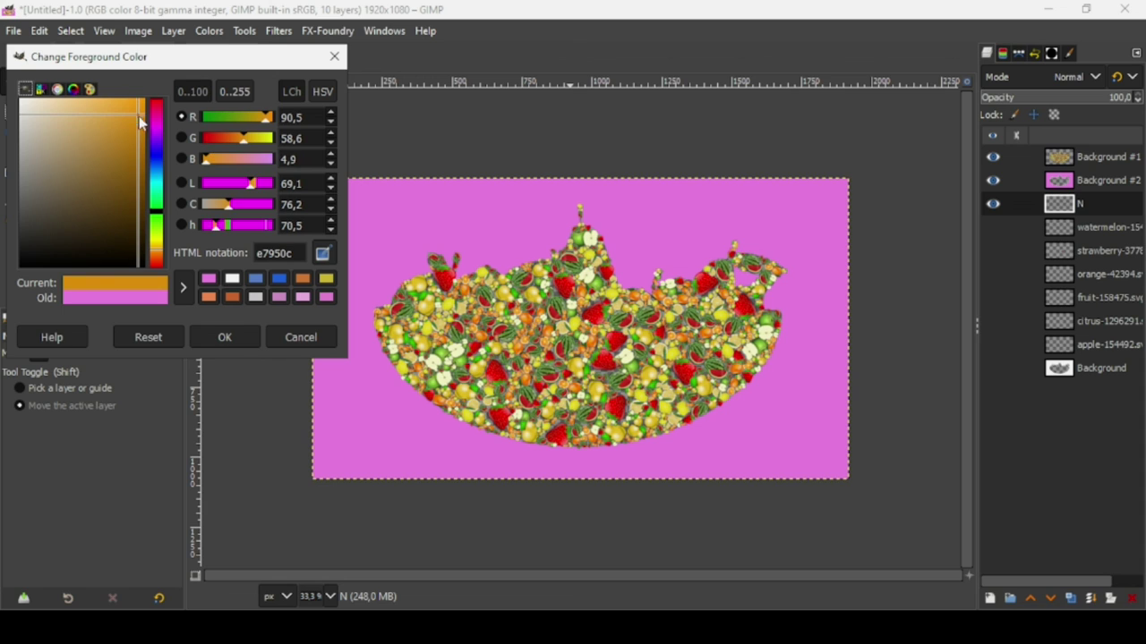
{"action": "left_click", "coordinate": [240, 337]}
{"action": "left_click_drag", "start_coordinate": [36, 286], "coordinate": [570, 269]}
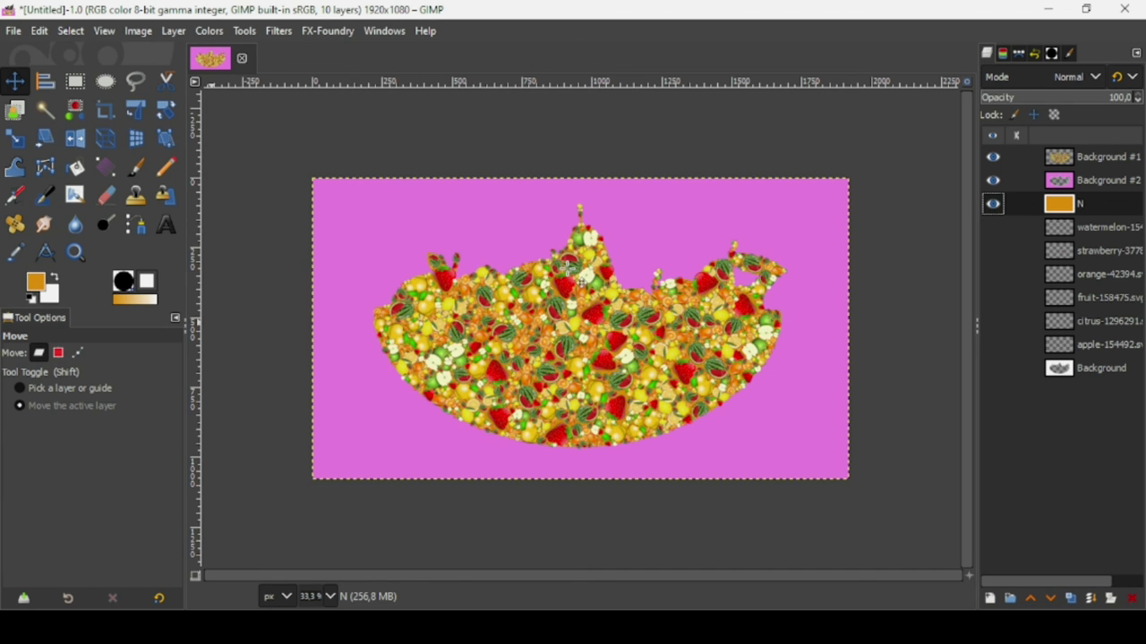
{"action": "scroll", "coordinate": [642, 358], "scroll_direction": "up", "scroll_amount": 3}
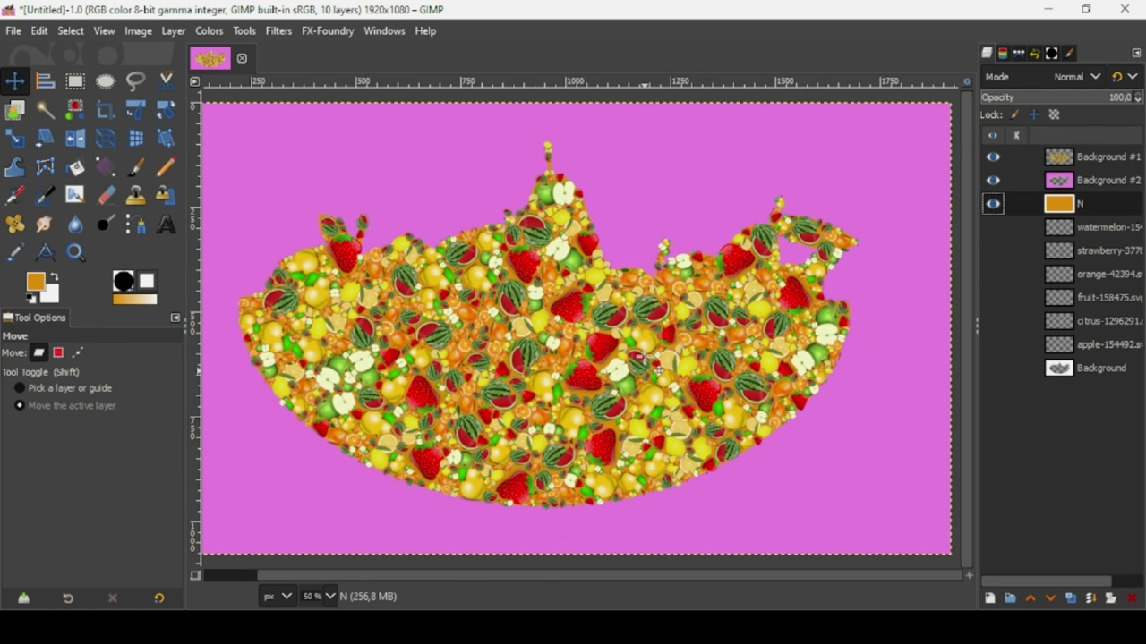
{"action": "scroll", "coordinate": [644, 358], "scroll_direction": "down", "scroll_amount": 3}
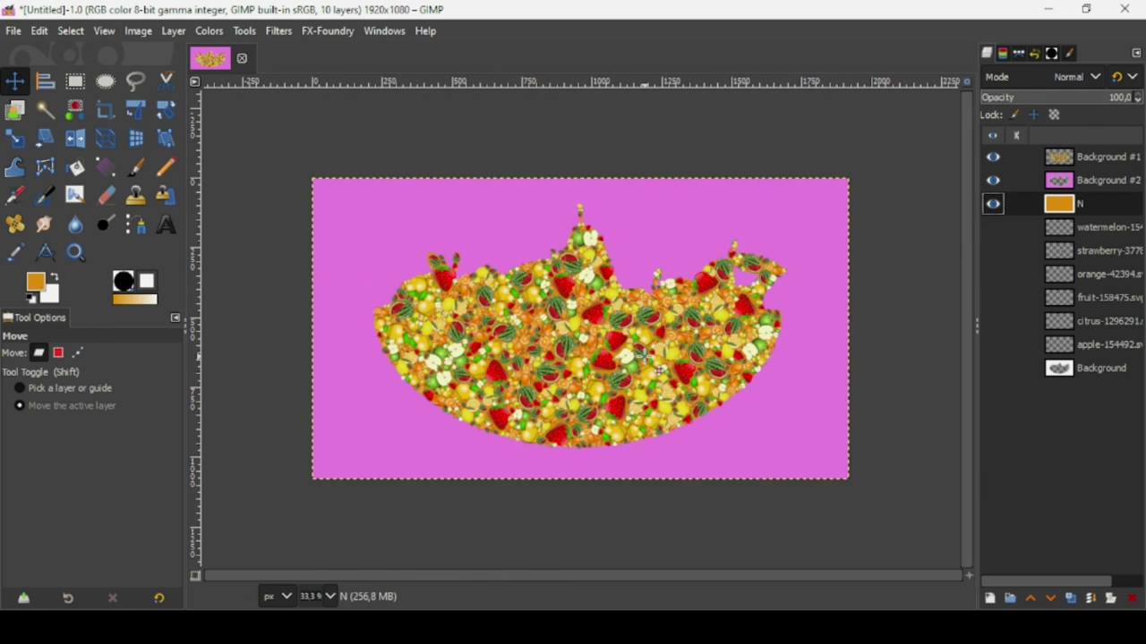
With Background #1 active, create a New from Visible layer merging the whole image.
{"action": "left_click", "coordinate": [1034, 158]}
{"action": "right_click", "coordinate": [1067, 159]}
{"action": "left_click", "coordinate": [1022, 149]}
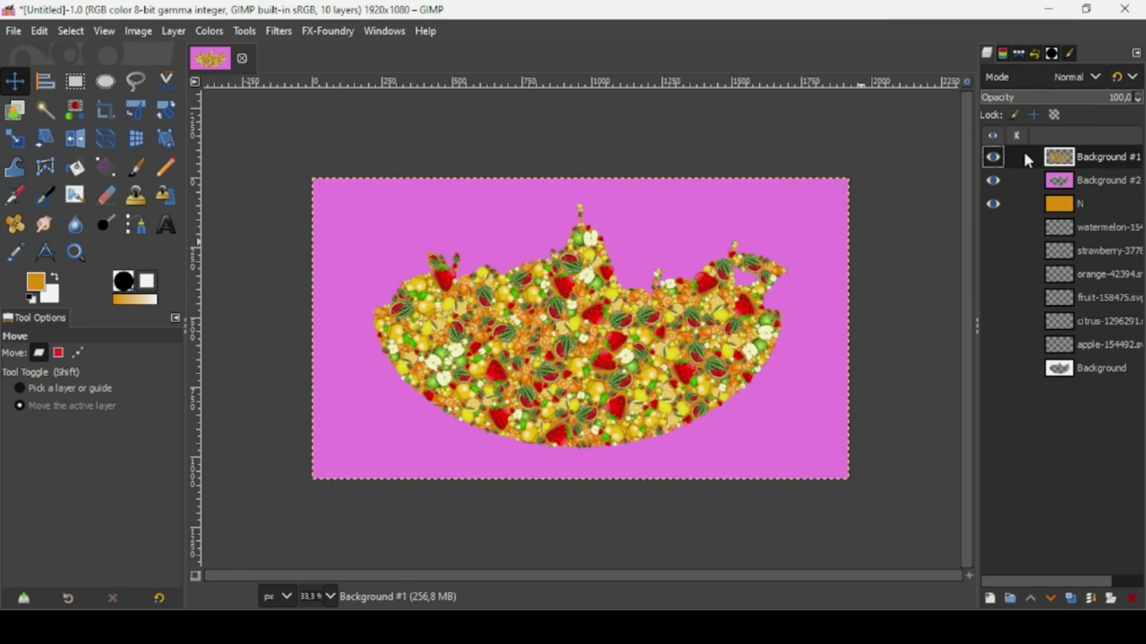